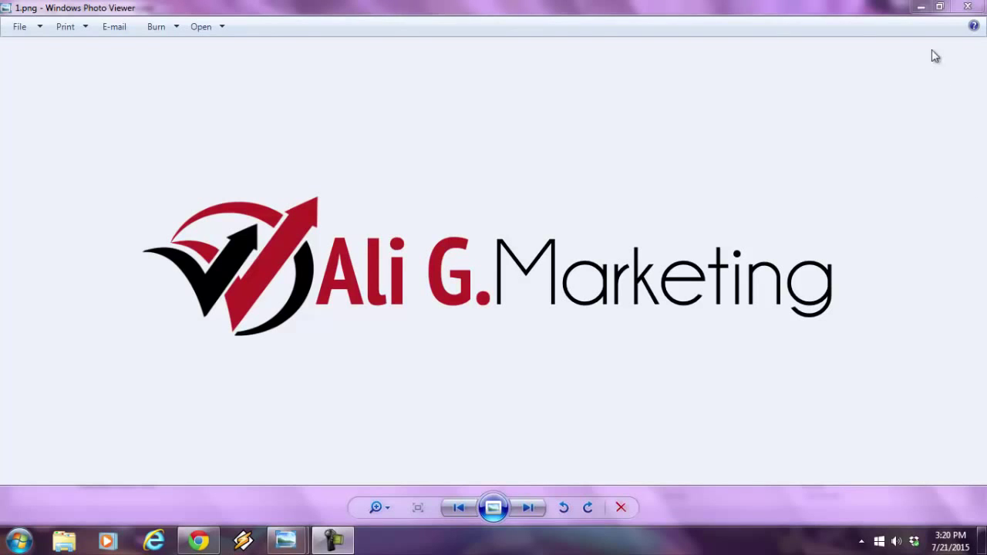
Switch to Facebook Ads Manager and open the US - 18+ ad set for editing.
key(Right)
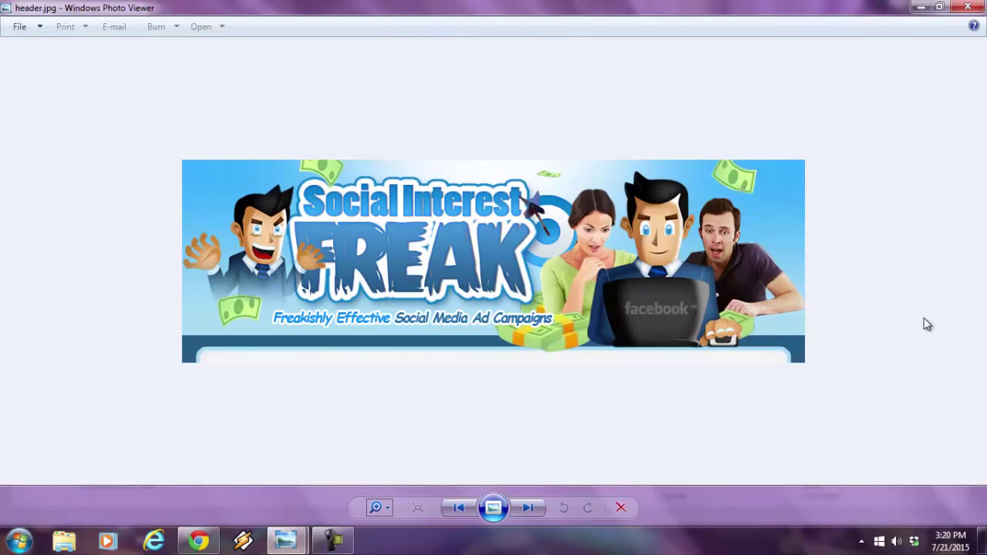
click(920, 8)
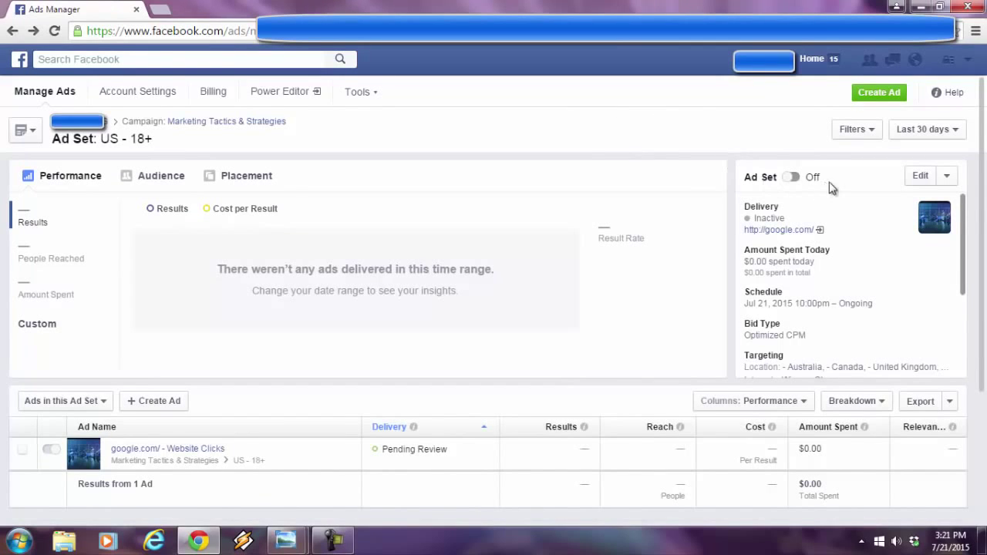
click(920, 176)
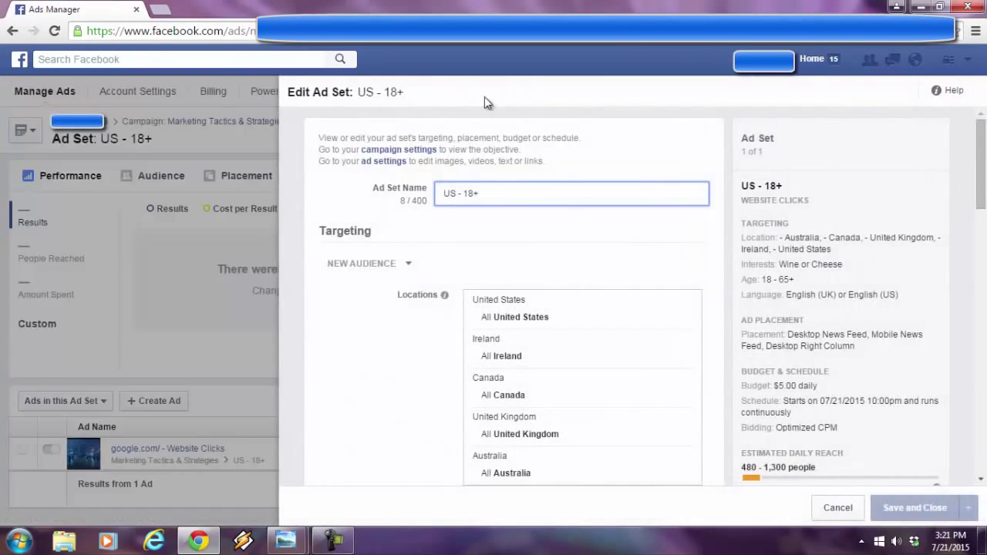
Review the ad set's locations, age, languages, interests and estimated daily reach.
drag(984, 149, 984, 172)
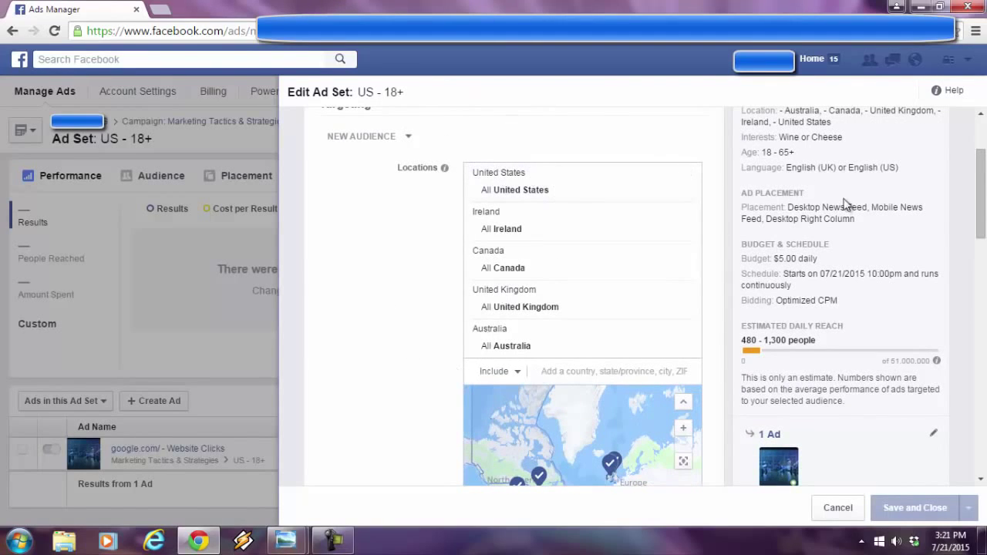
drag(982, 189, 981, 286)
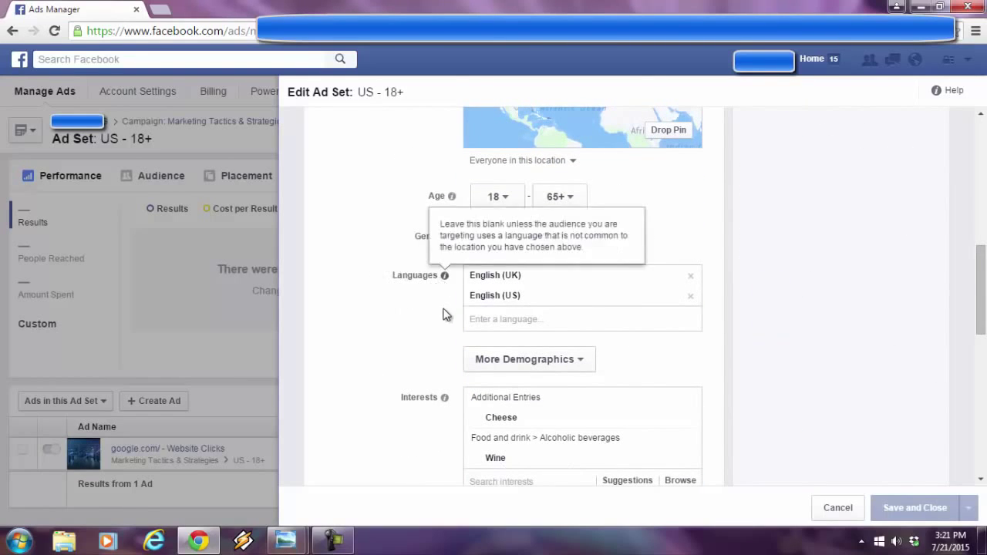
scroll(347, 330, down, 2)
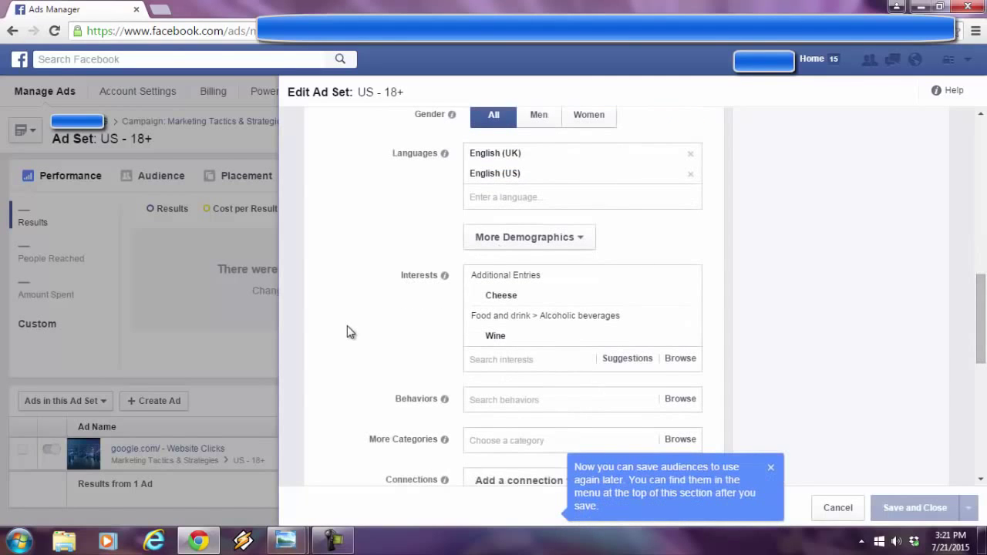
mouse_move(514, 298)
mouse_move(515, 339)
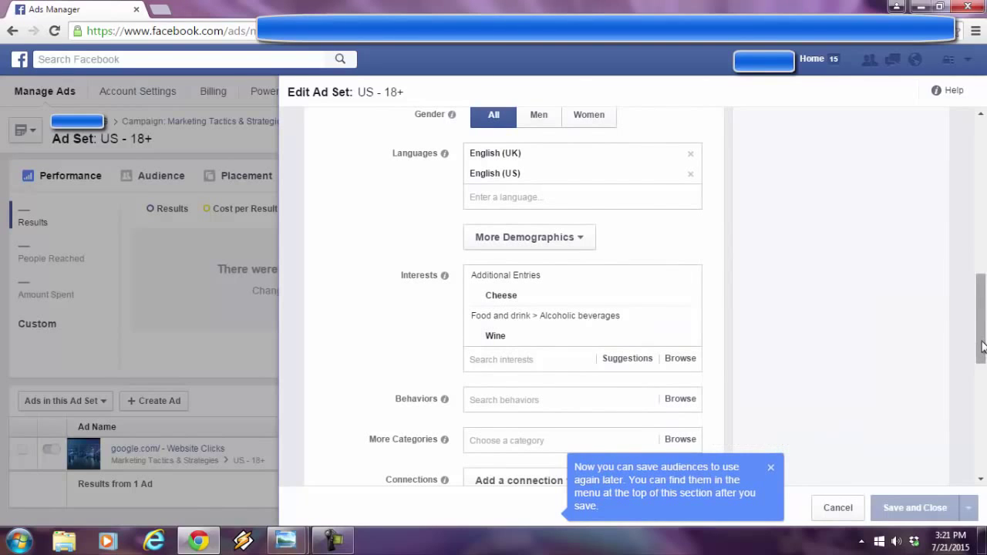
scroll(983, 363, down, 1)
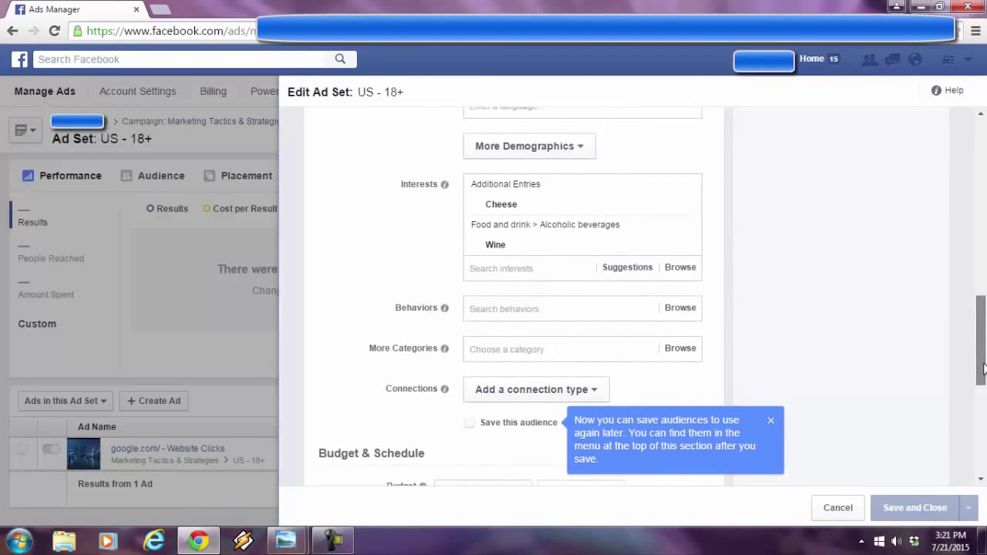
drag(984, 370, 984, 192)
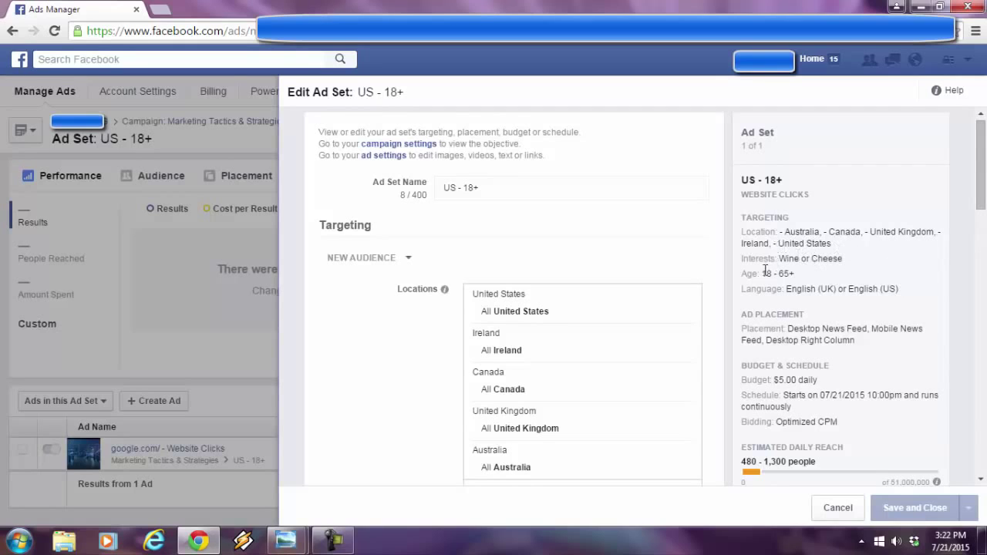
drag(979, 199, 981, 251)
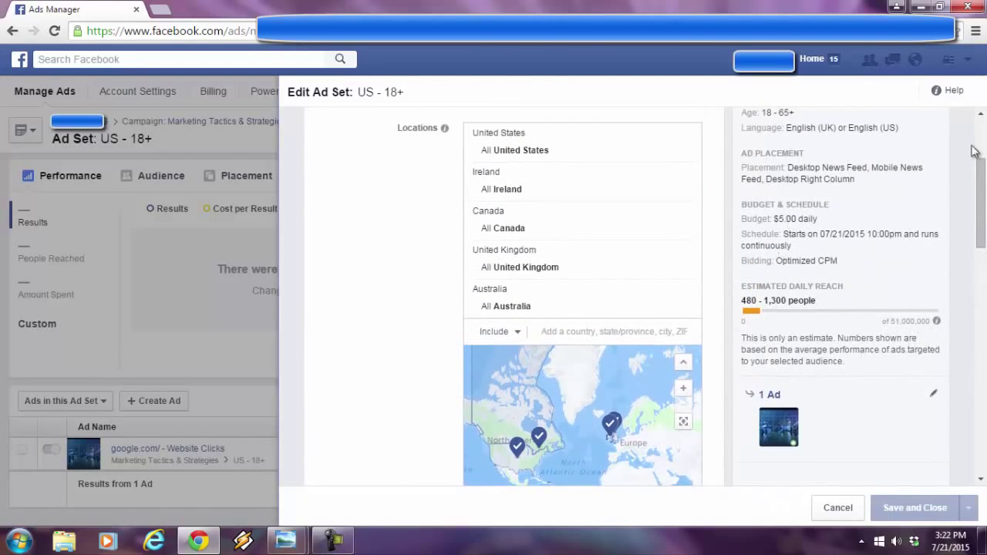
drag(983, 245, 983, 216)
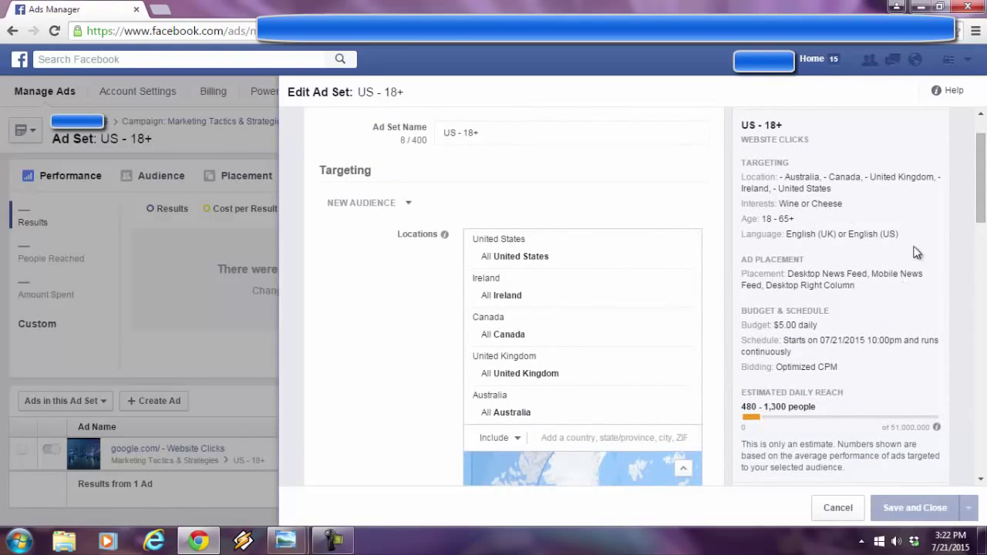
Launch Social Interest Freak from the desktop and log it in to Facebook.
click(921, 7)
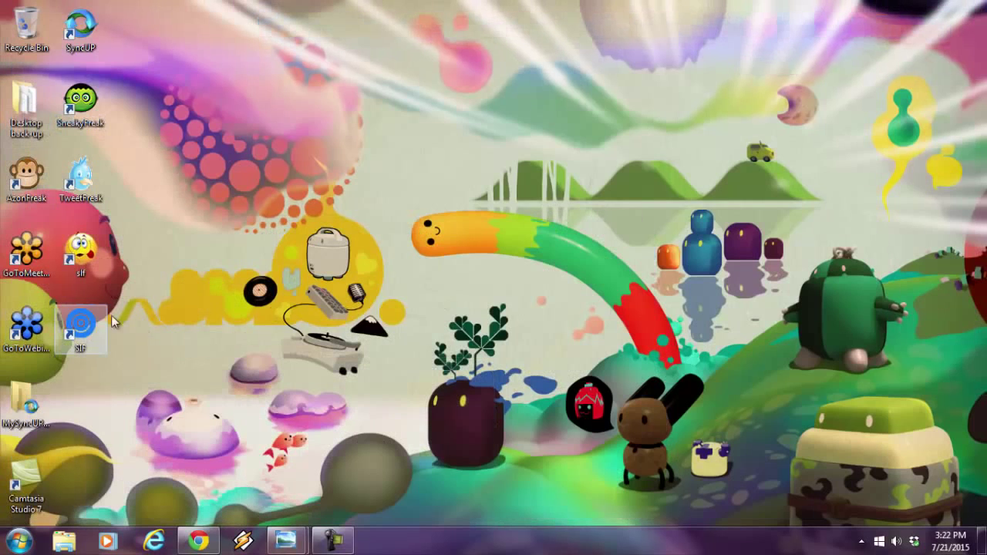
double_click(85, 328)
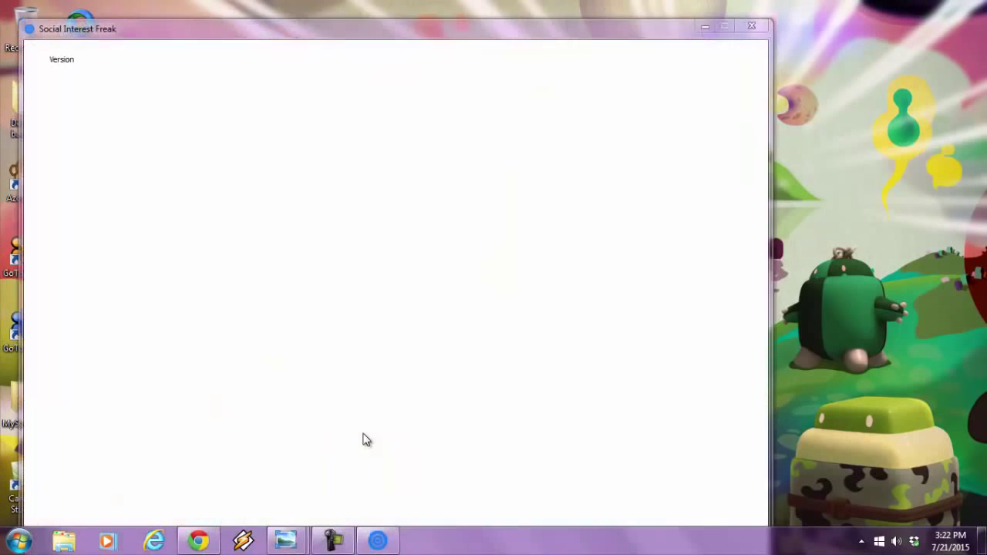
click(348, 352)
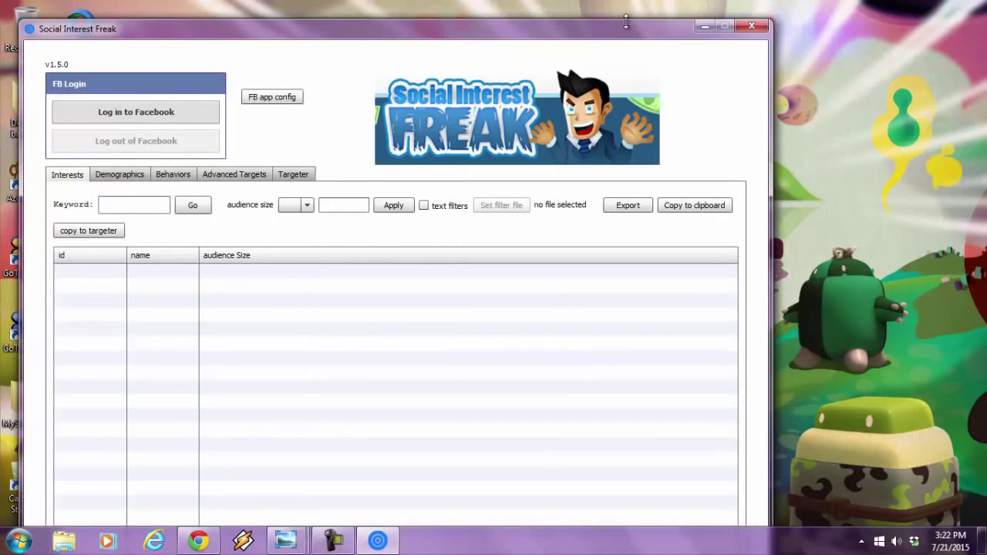
drag(627, 13, 799, 32)
click(353, 114)
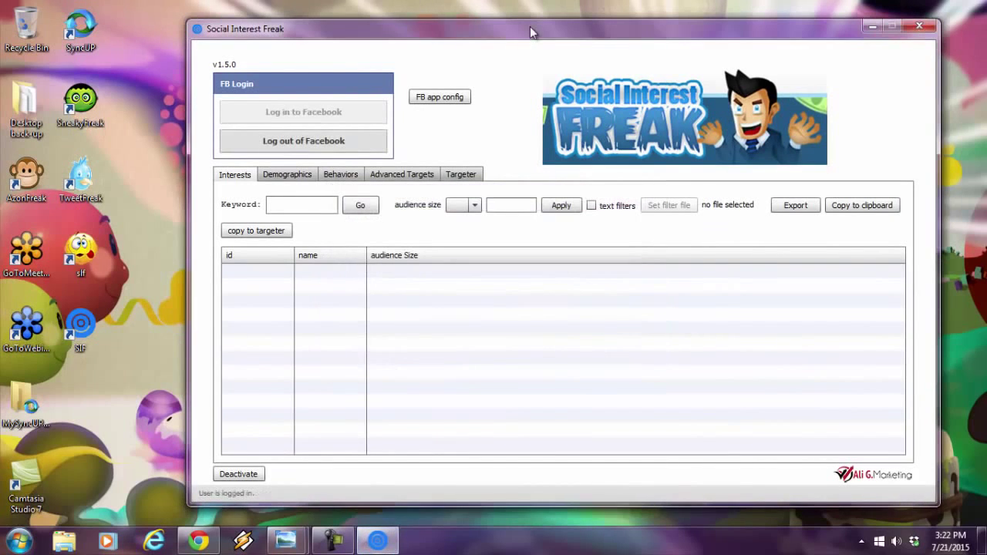
Load the ad set by its ID in the Targeter and update its interests with Cheese moved into a new second condition.
click(477, 178)
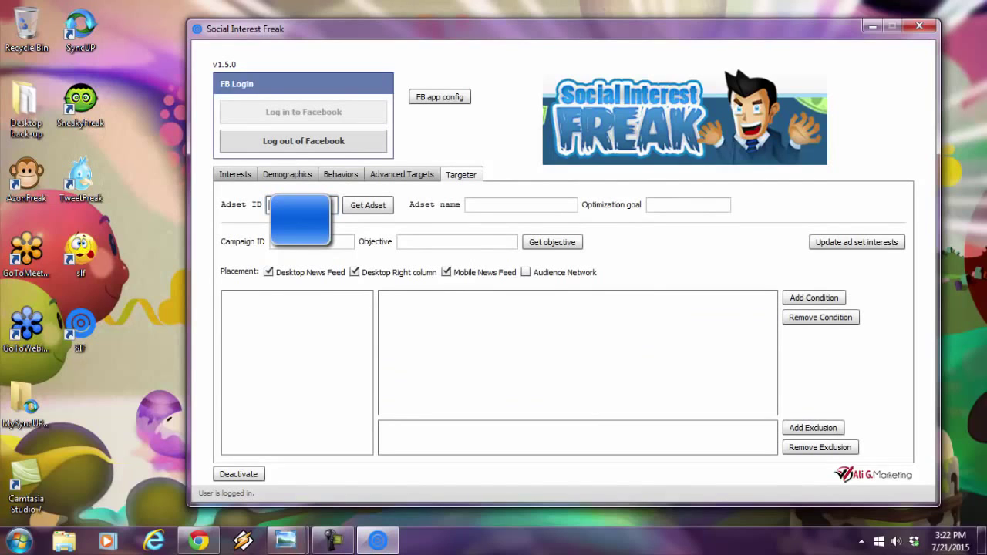
click(370, 206)
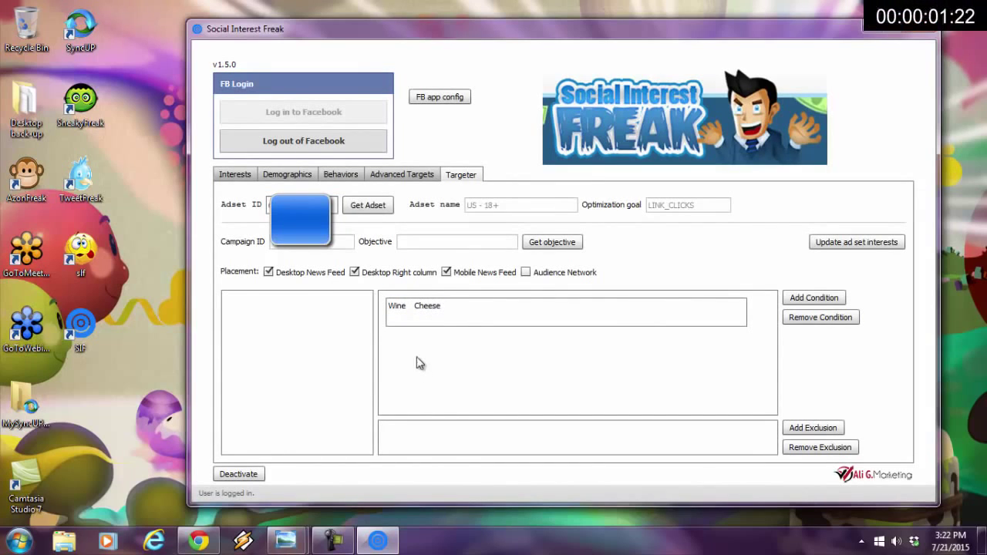
click(812, 299)
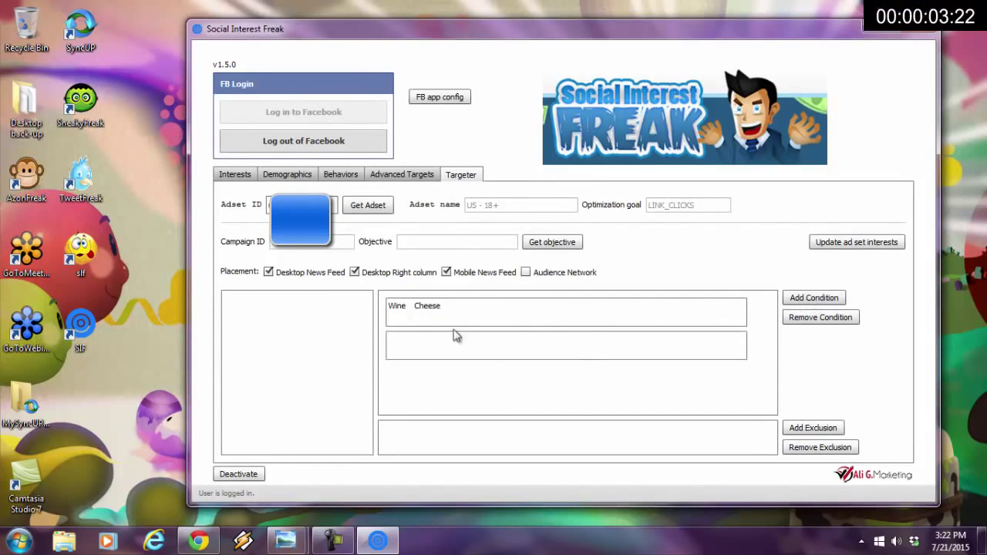
drag(428, 306, 414, 348)
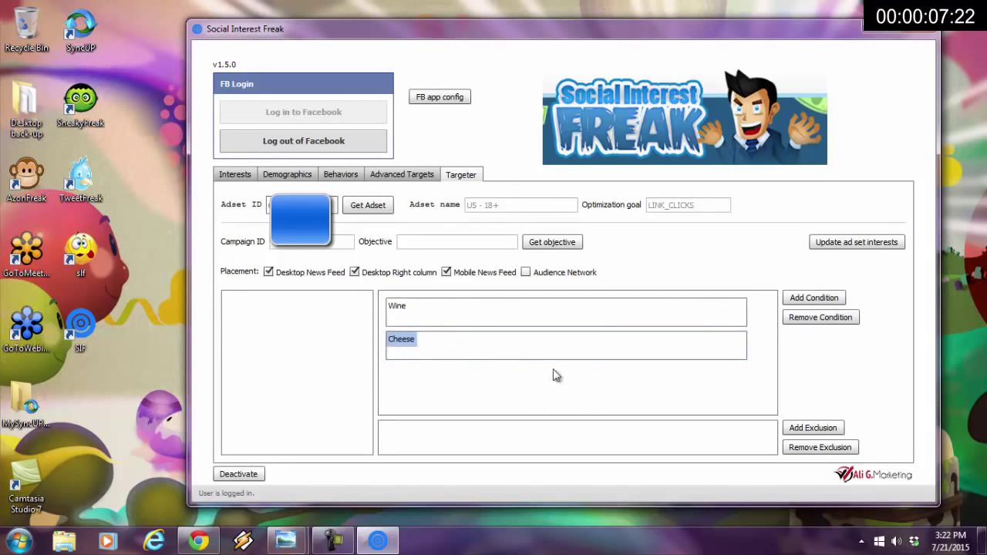
click(854, 244)
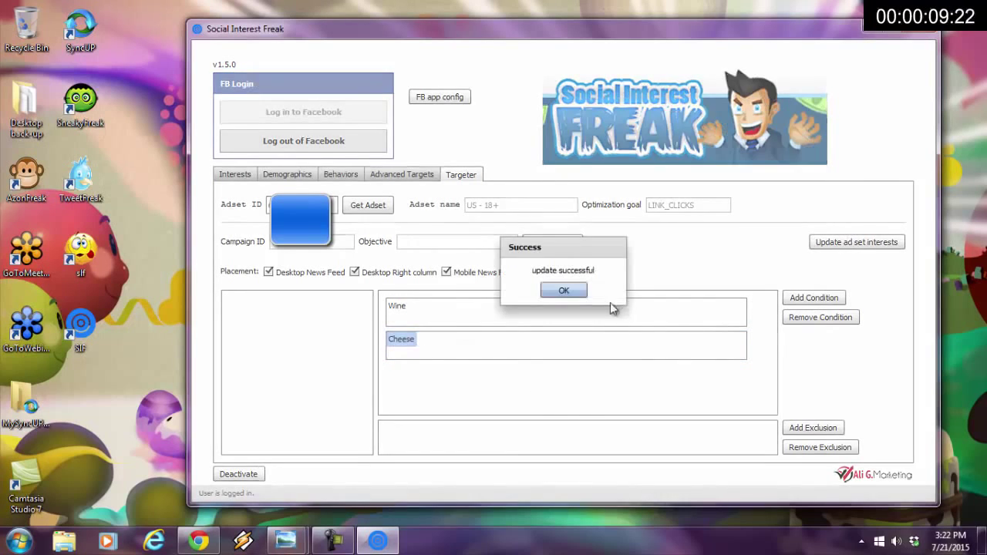
click(580, 298)
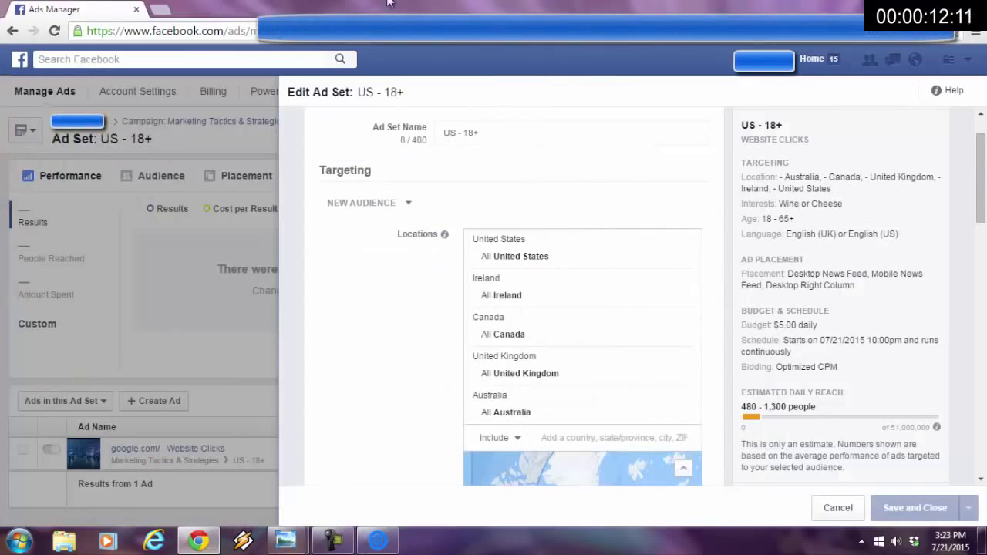
Reload the ad set editor in Facebook Ads Manager and check the updated interest targeting and estimated daily reach.
key(F5)
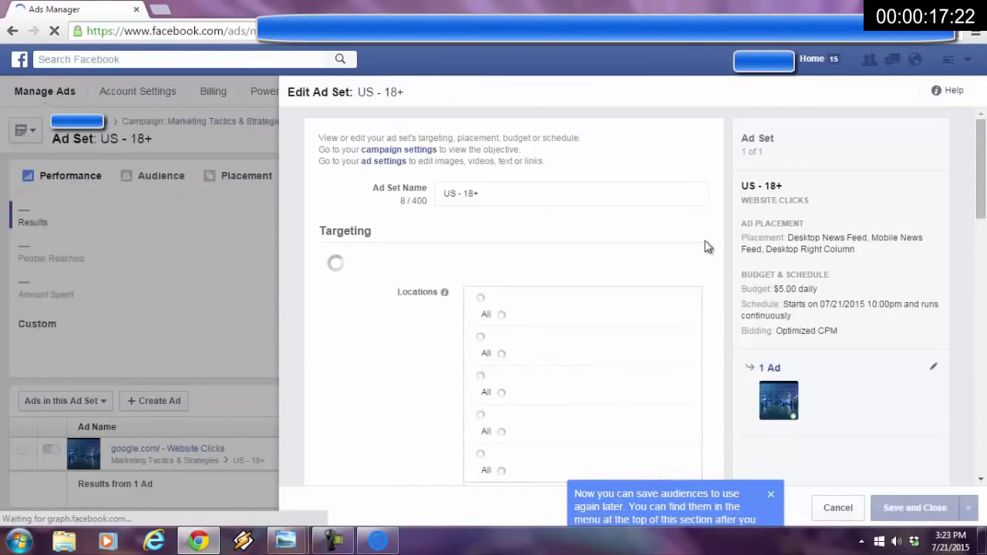
drag(986, 182, 986, 215)
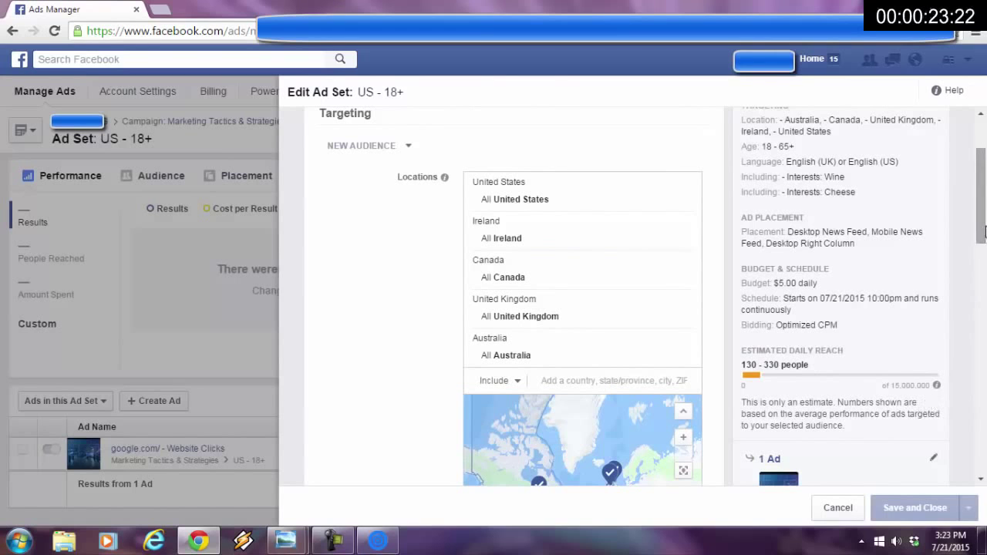
drag(982, 199, 982, 170)
Switch to Social Interest Freak, add a third empty condition, and copy the interest results for the keyword "wine" to the Targeter.
click(377, 540)
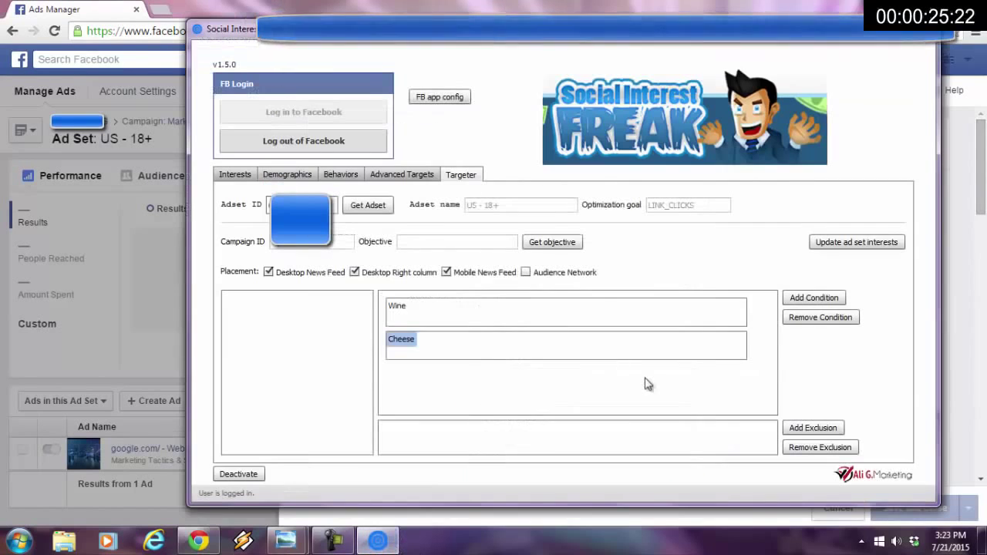
click(800, 297)
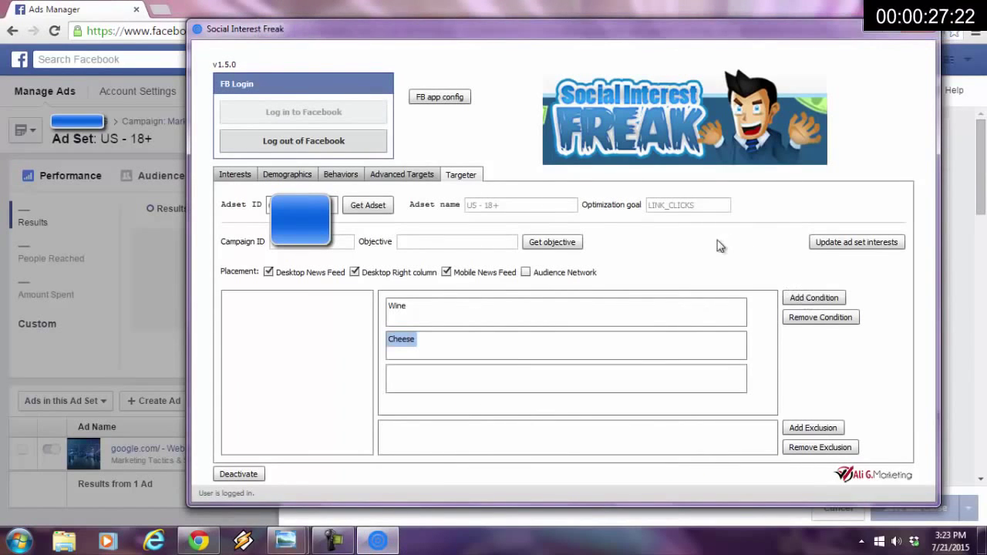
click(242, 176)
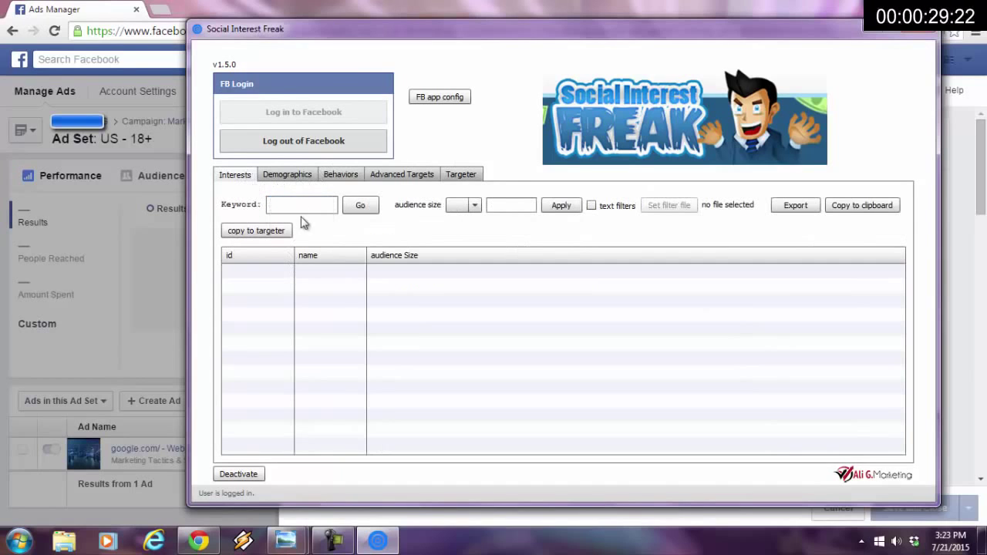
click(304, 206)
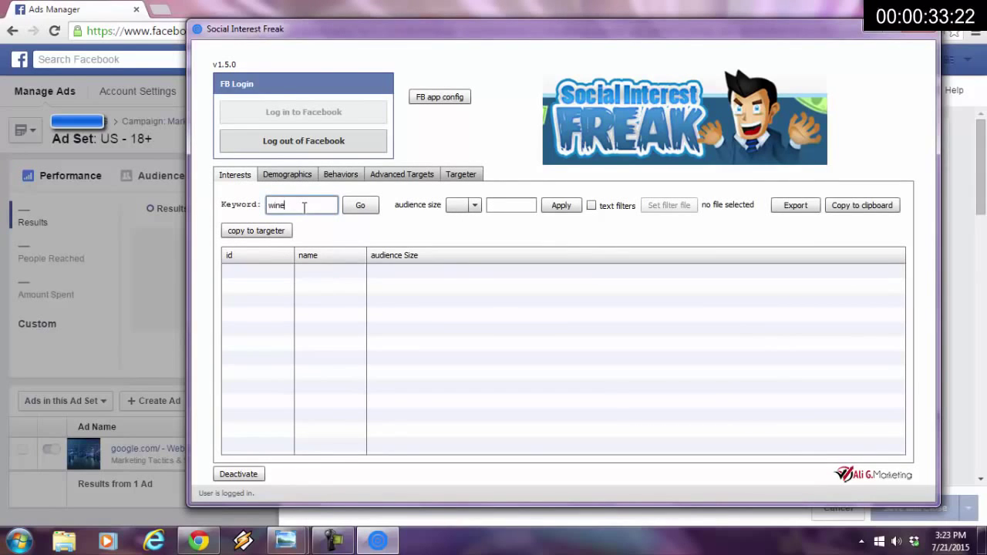
click(360, 210)
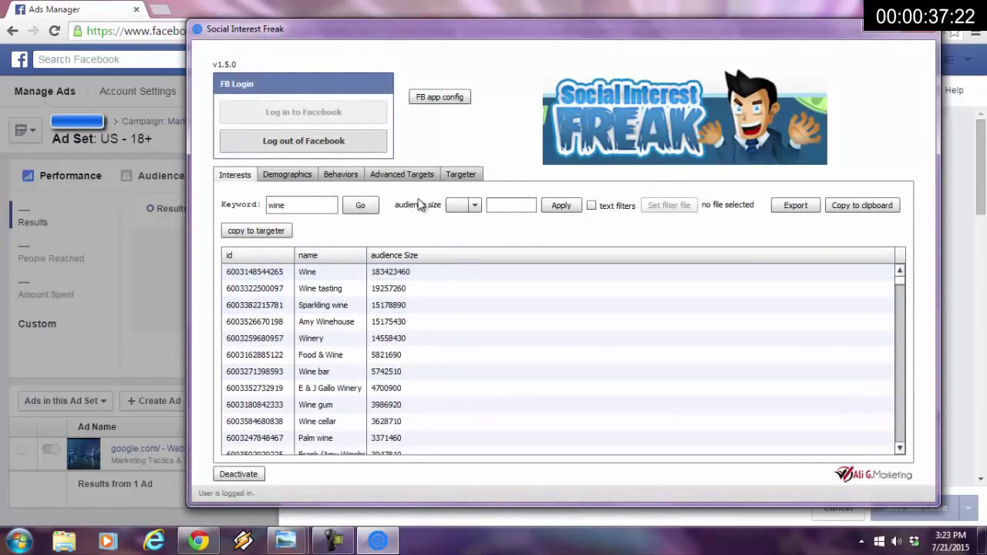
click(255, 232)
click(463, 174)
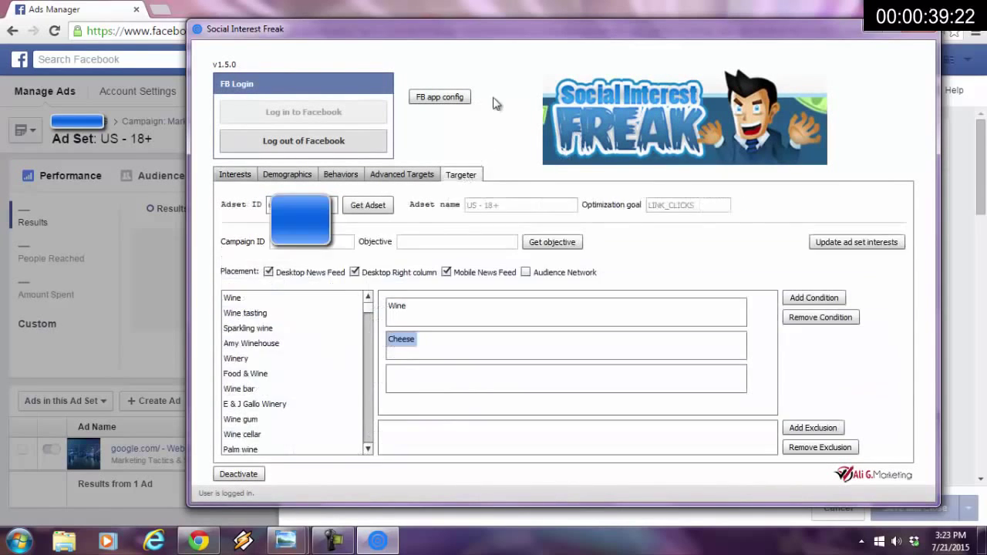
Place Wine tasting, Winery, Wine bar, Food & Wine and Wine cellar in the third condition and update the ad set interests.
drag(266, 313, 430, 388)
drag(255, 343, 494, 378)
drag(239, 358, 513, 379)
drag(286, 343, 590, 379)
drag(270, 376, 635, 395)
click(856, 243)
click(564, 291)
Return to Facebook Ads Manager, reload the ad set editor, and examine the three interest conditions and the estimated daily reach.
click(182, 108)
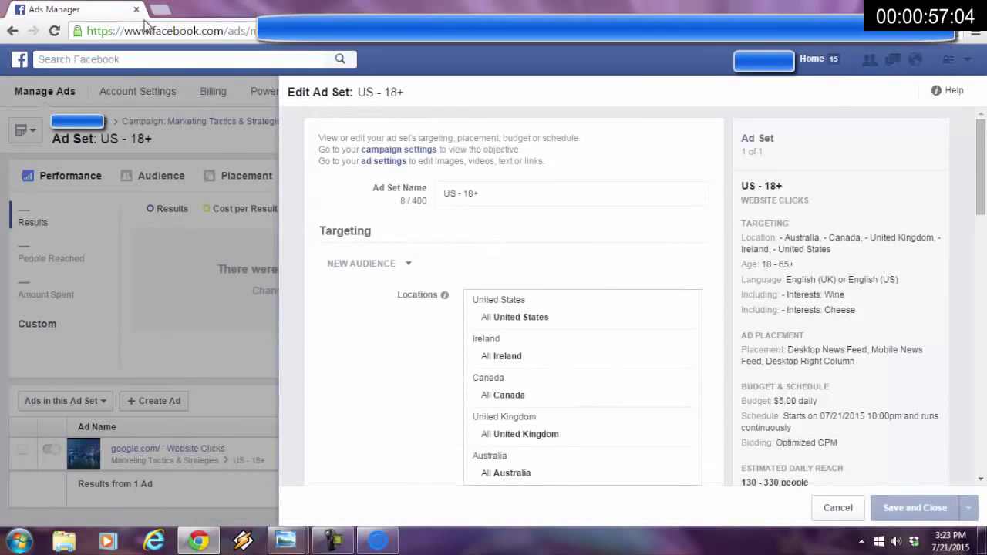
click(54, 32)
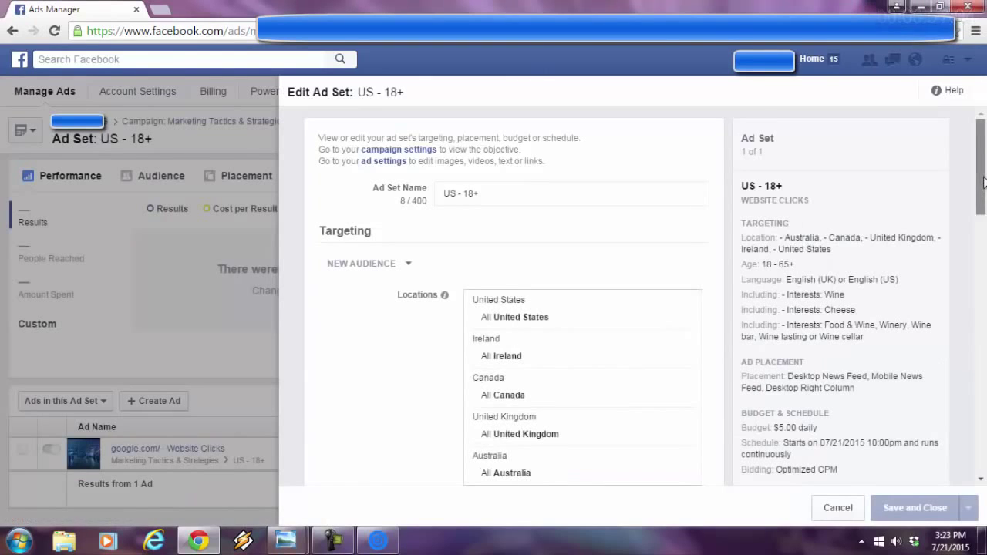
scroll(983, 187, down, 2)
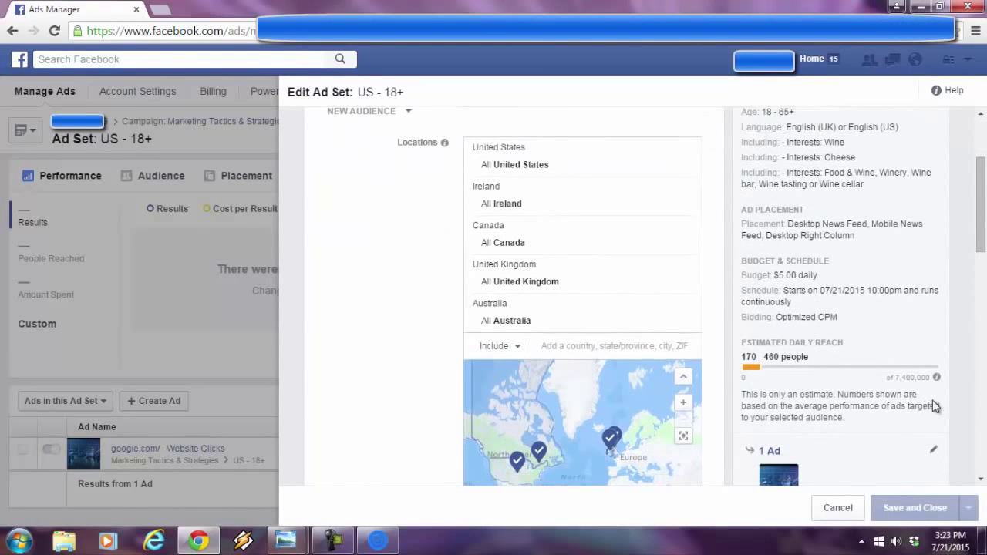
scroll(983, 220, up, 1)
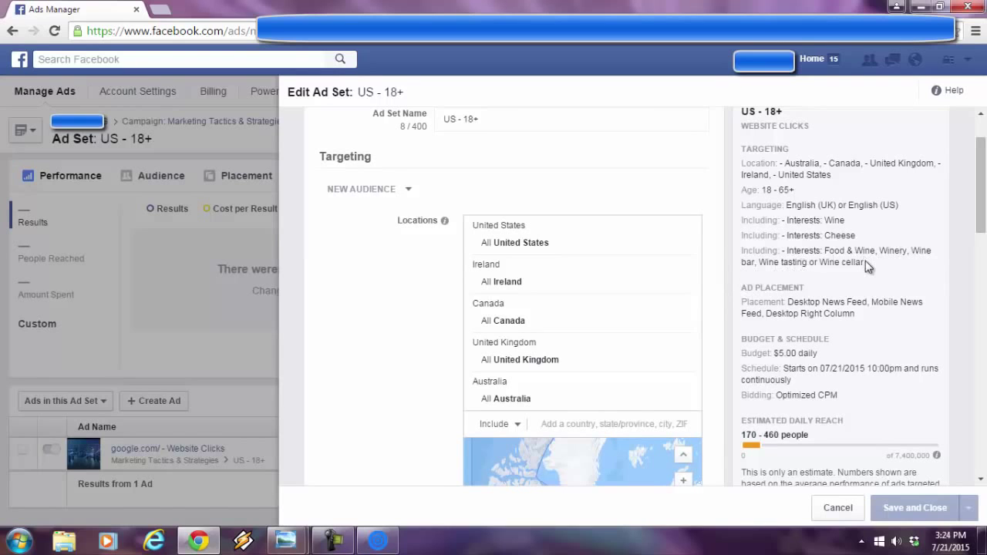
drag(980, 204, 985, 243)
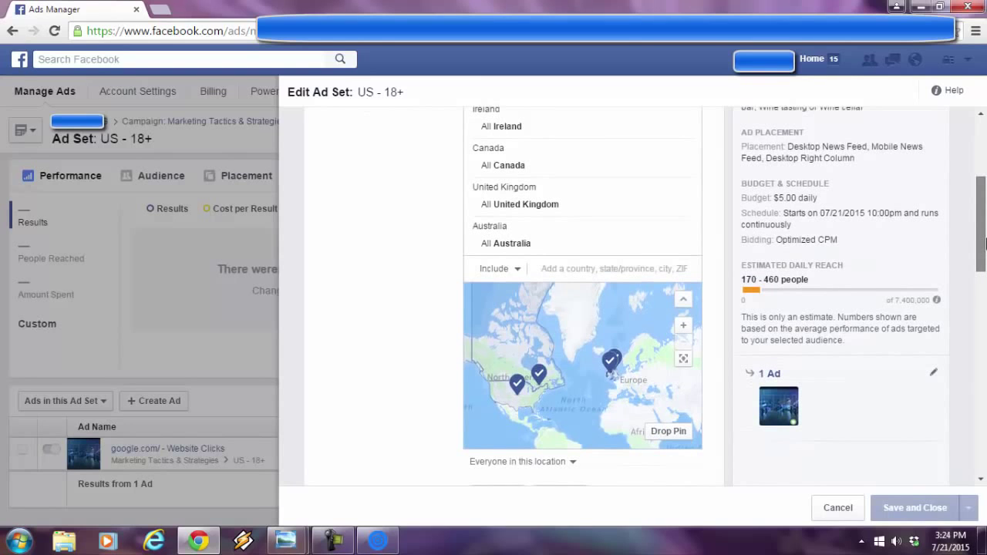
drag(985, 243, 982, 171)
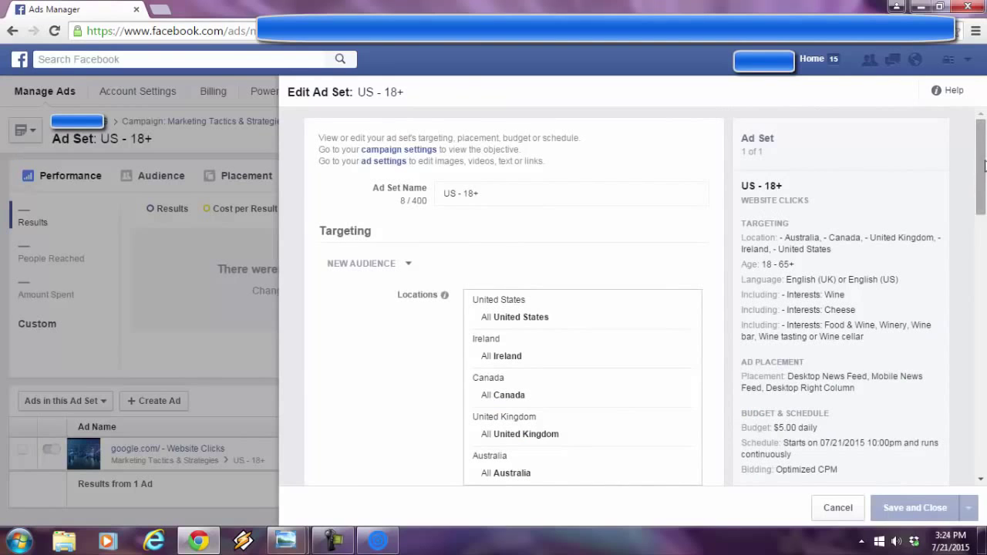
Compare the ad set's targeting summary with its estimated daily reach and potential audience size.
drag(981, 165, 978, 206)
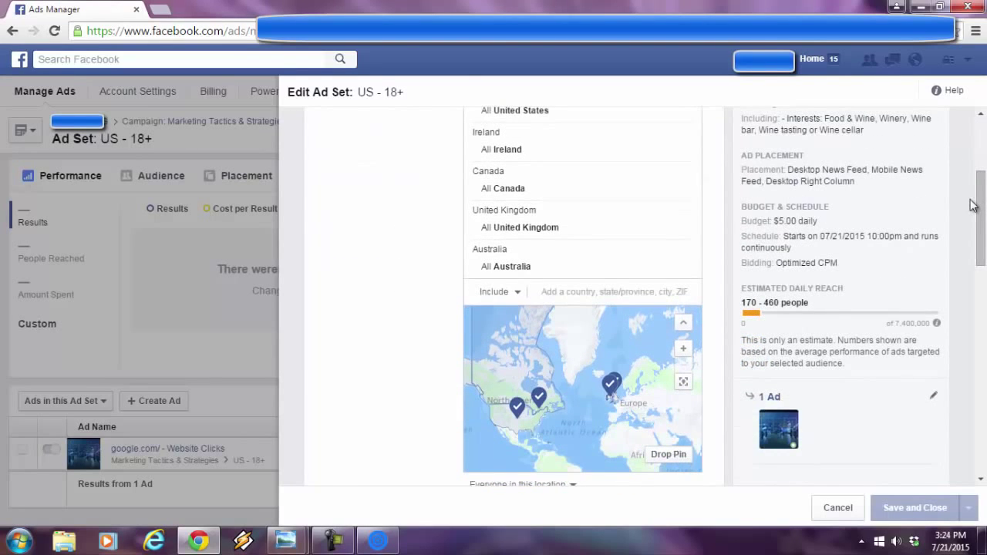
drag(981, 206, 983, 175)
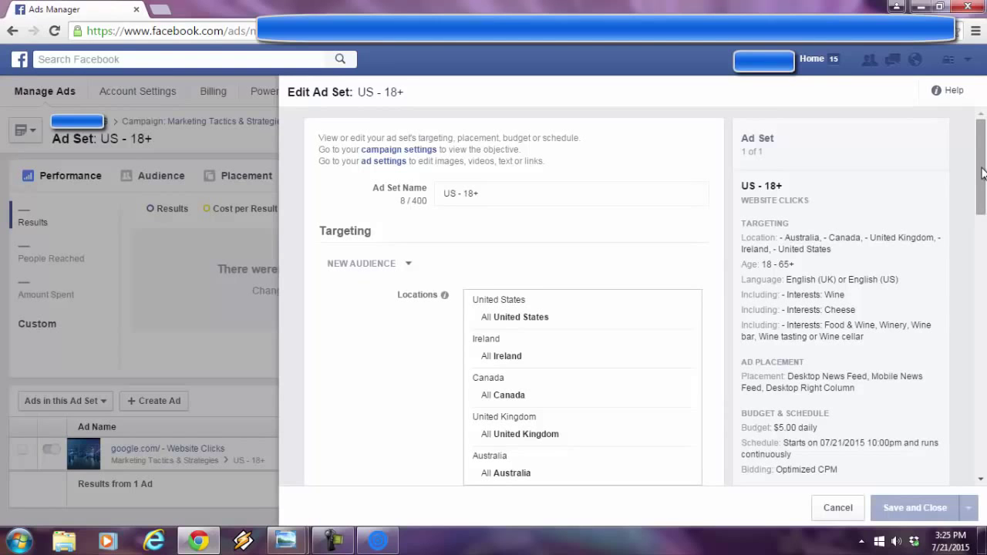
drag(982, 173, 983, 207)
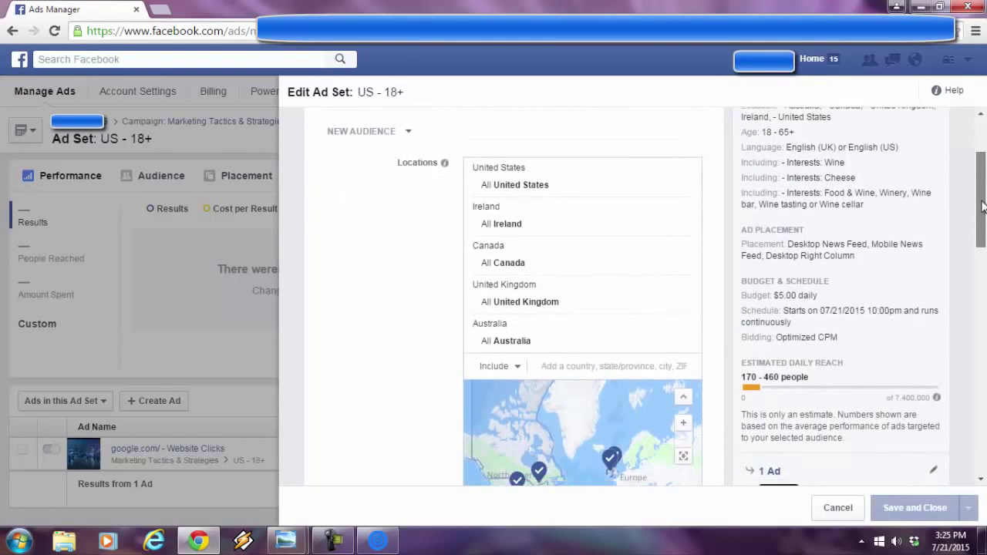
Switch to Social Interest Freak and look through the School, Education, Employer and Job Title demographic search types.
click(377, 540)
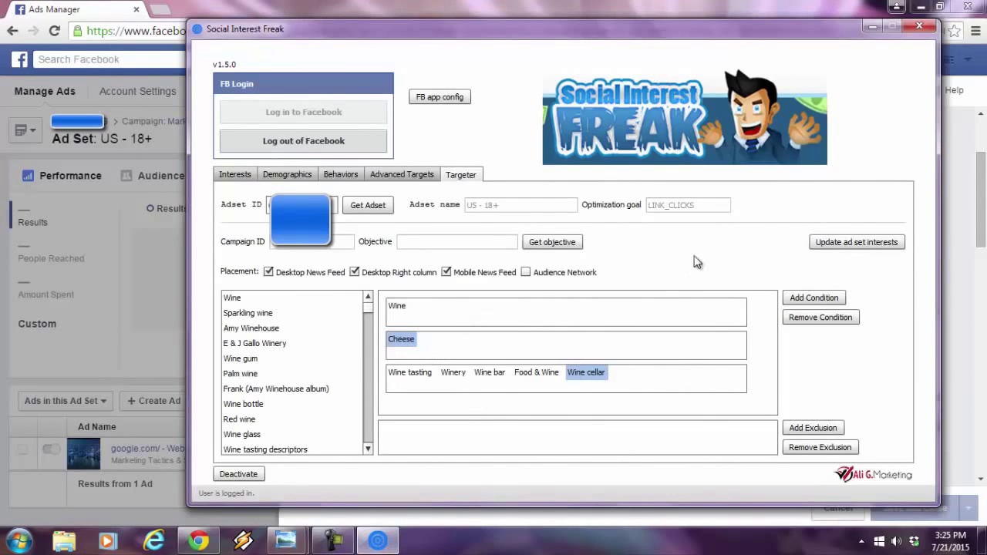
click(284, 179)
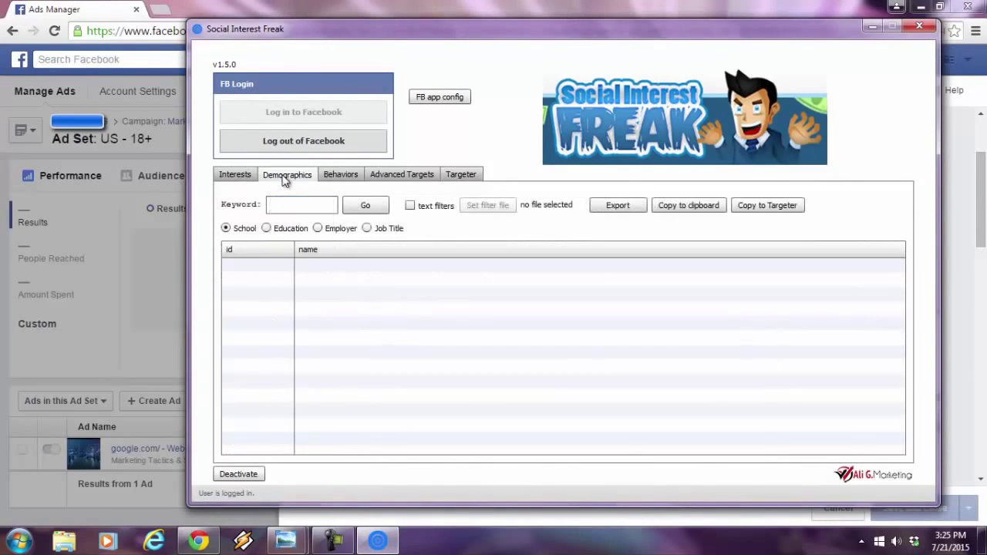
click(267, 230)
click(317, 229)
click(368, 229)
Retrieve the list of behaviors, widen the name column, and sort by audience size from largest to smallest.
click(340, 175)
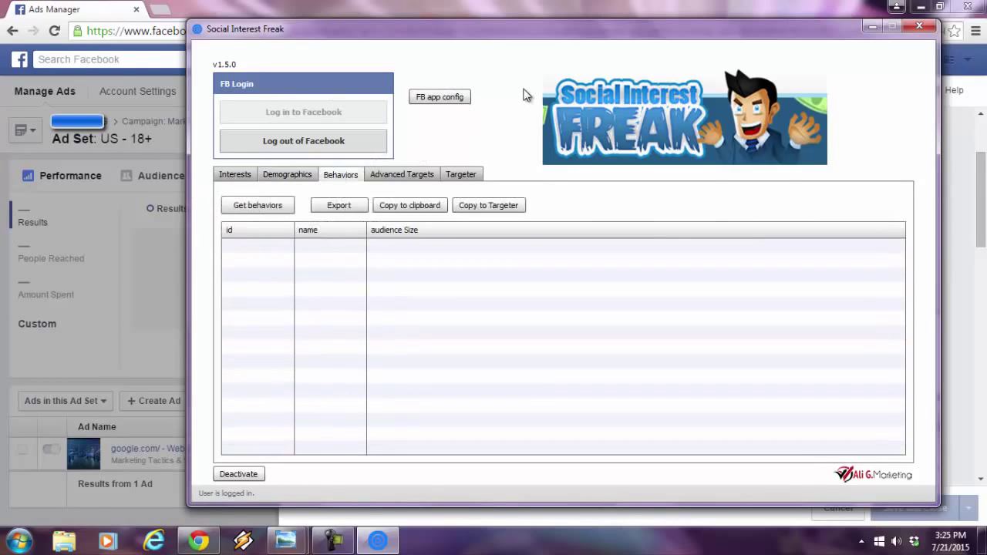
click(266, 205)
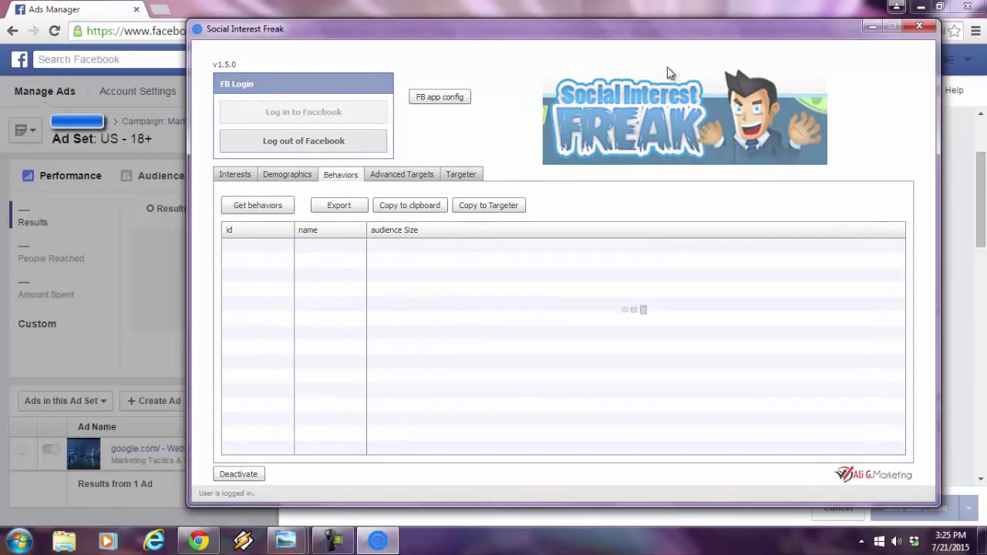
drag(378, 230, 451, 231)
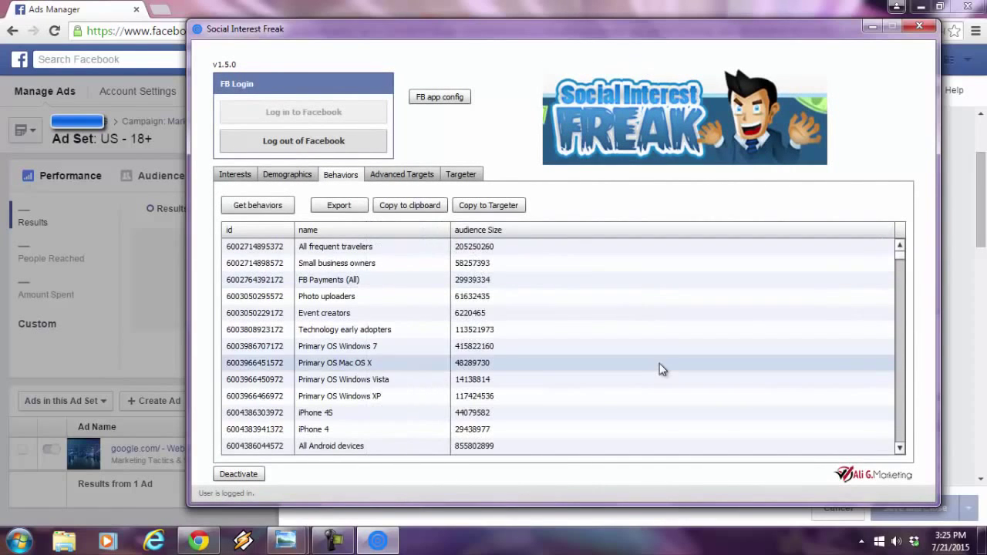
click(347, 282)
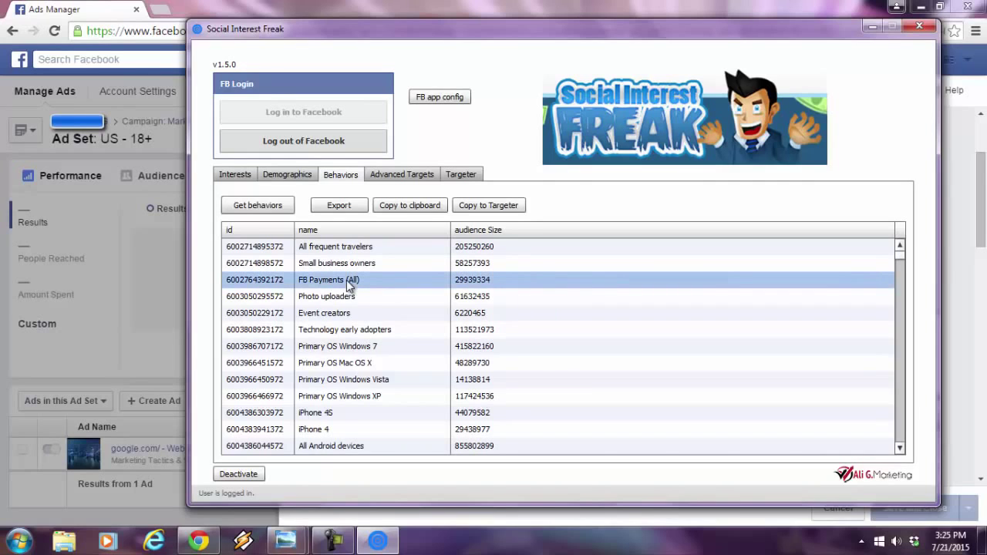
click(499, 229)
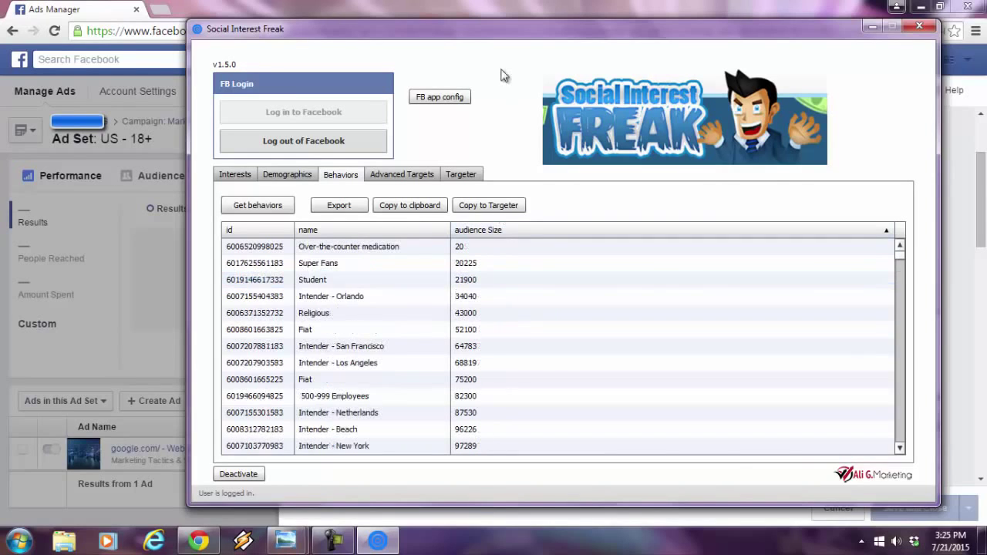
click(509, 228)
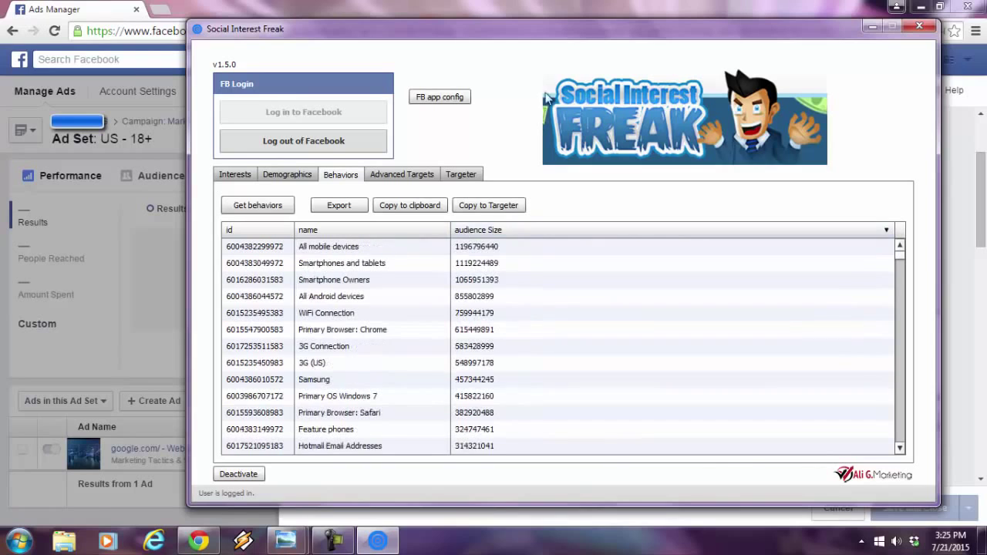
Browse the sorted behaviors, highlighting Cricket 2015, Baseball 2015 and Cheese, and copy the behavior list to the Targeter.
click(901, 261)
scroll(901, 264, down, 2)
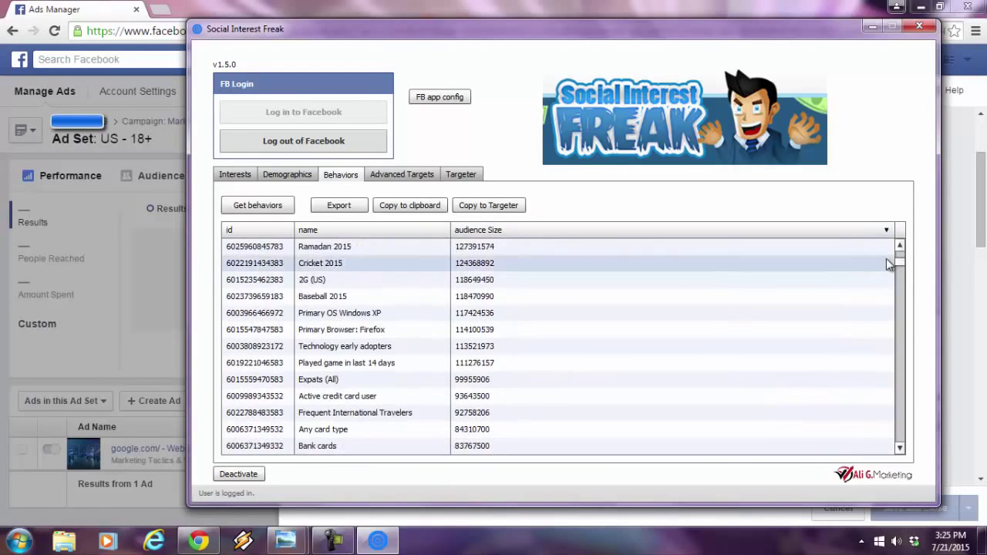
click(410, 266)
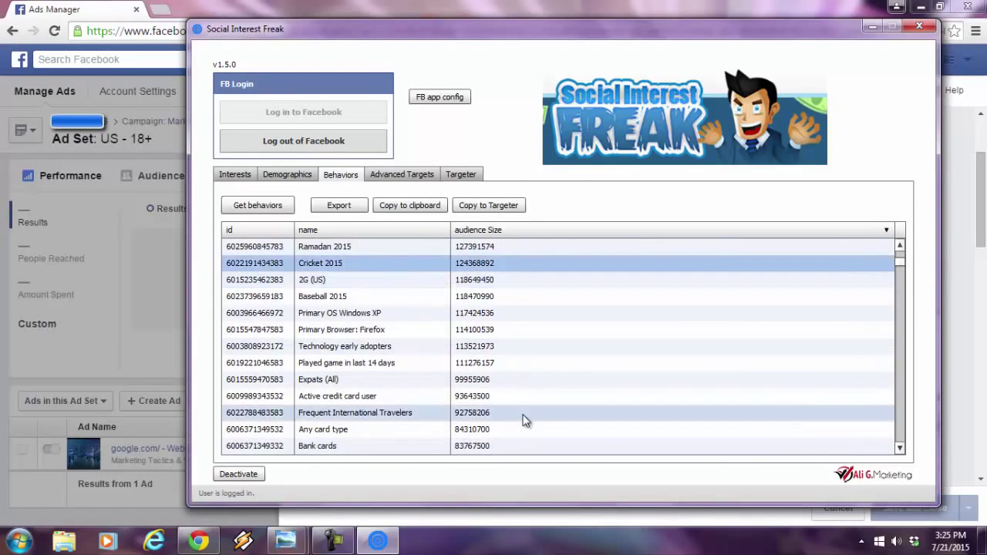
click(424, 296)
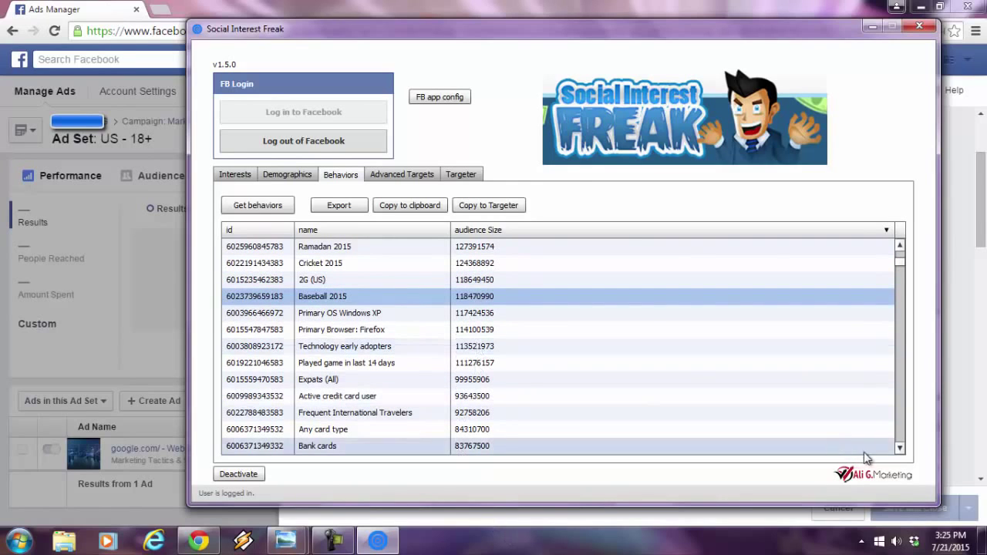
drag(900, 449, 905, 455)
click(356, 314)
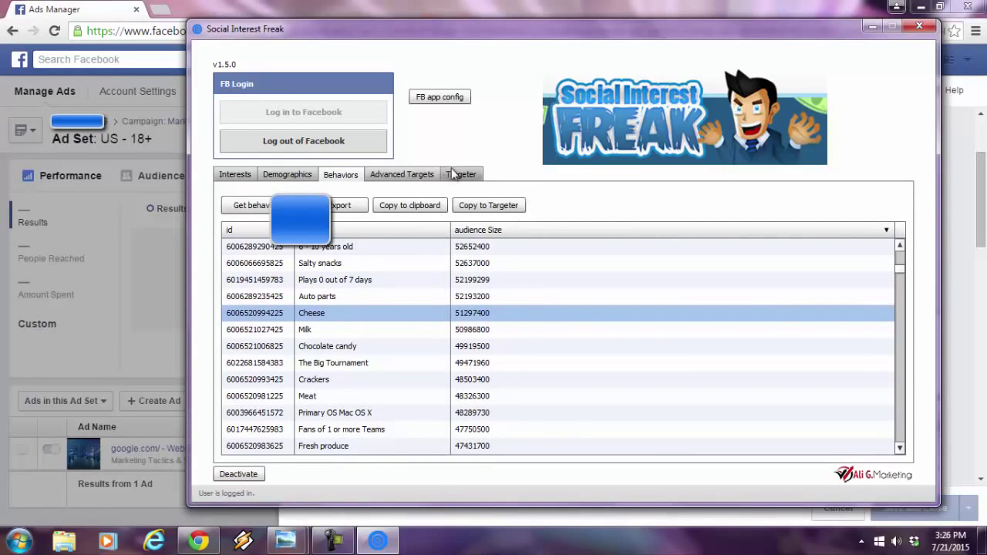
click(461, 175)
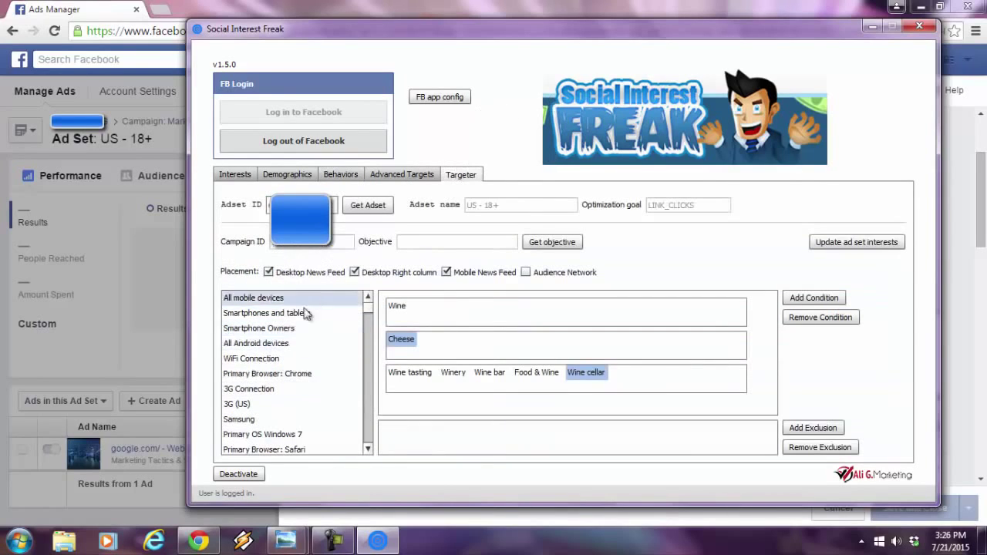
Retrieve the Net worth advanced targets and widen the name column to read the full ranges.
click(395, 174)
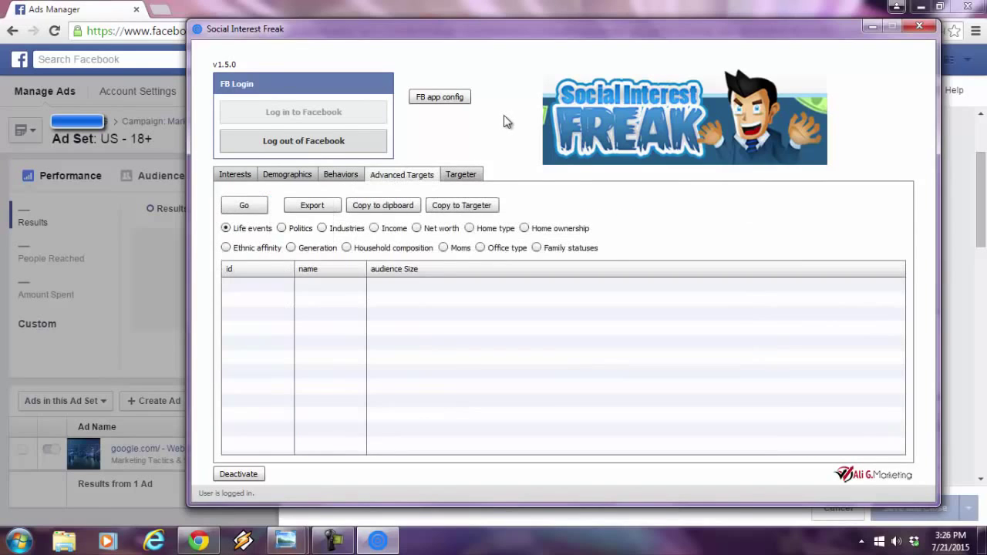
click(418, 228)
click(240, 206)
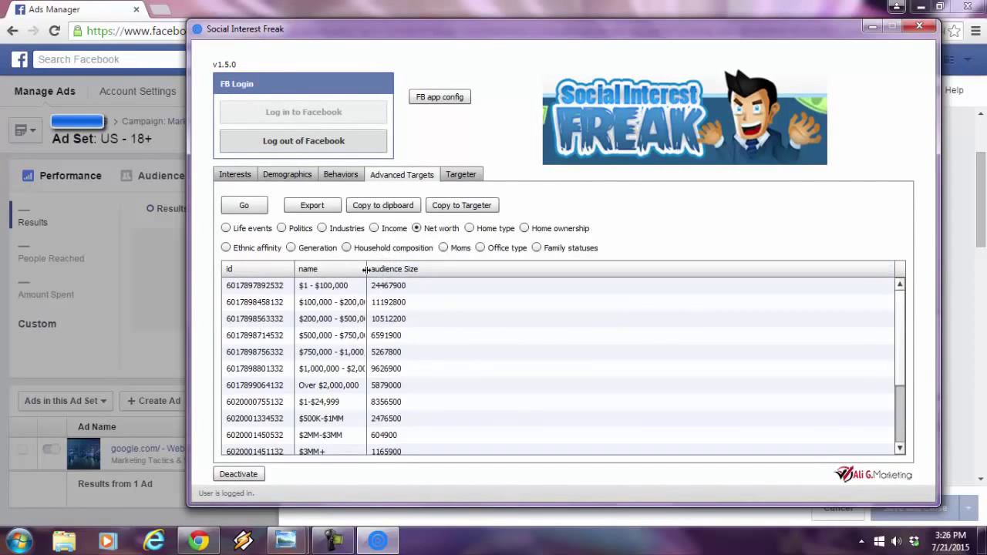
drag(367, 269, 447, 270)
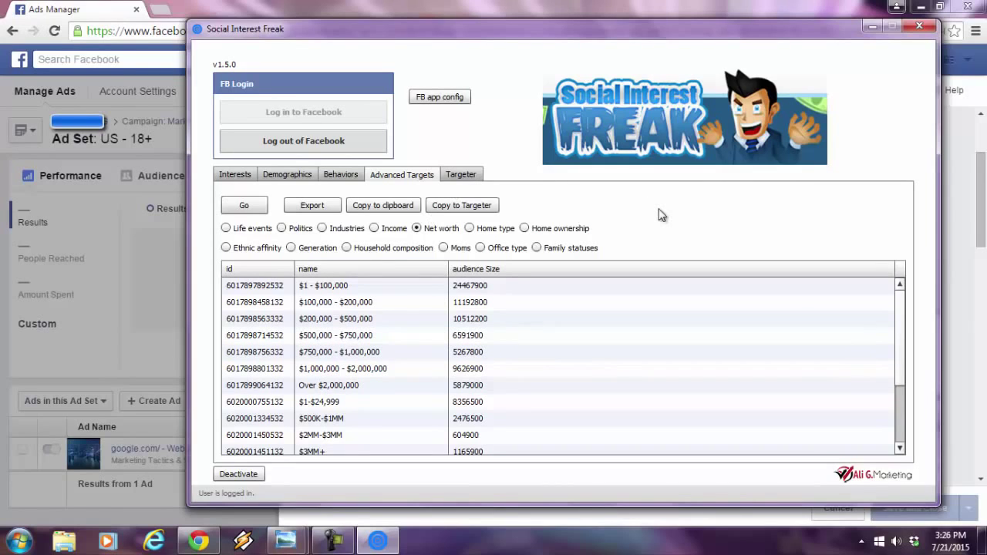
Retrieve the Income advanced targets and examine the audience size of the Over $500,000 bracket.
click(374, 228)
click(243, 211)
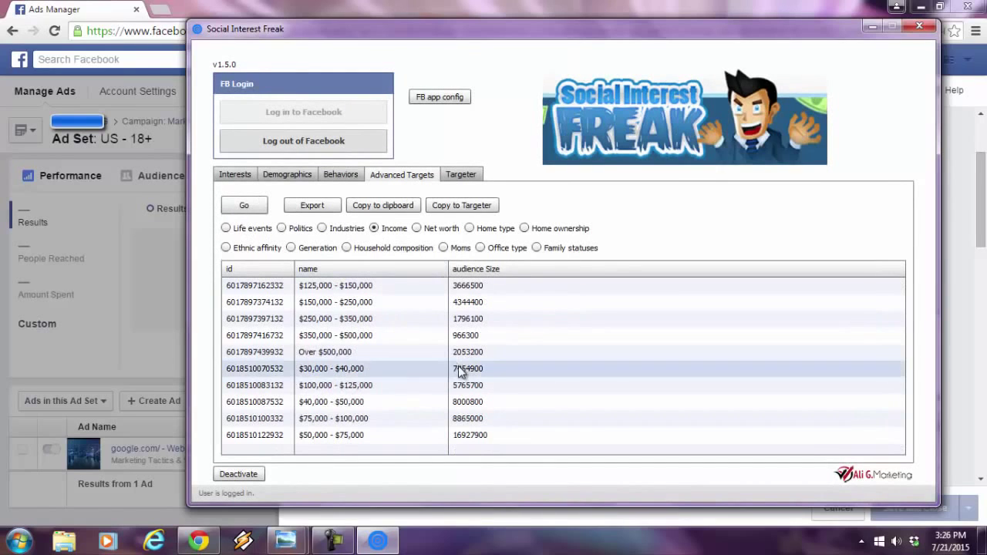
click(413, 352)
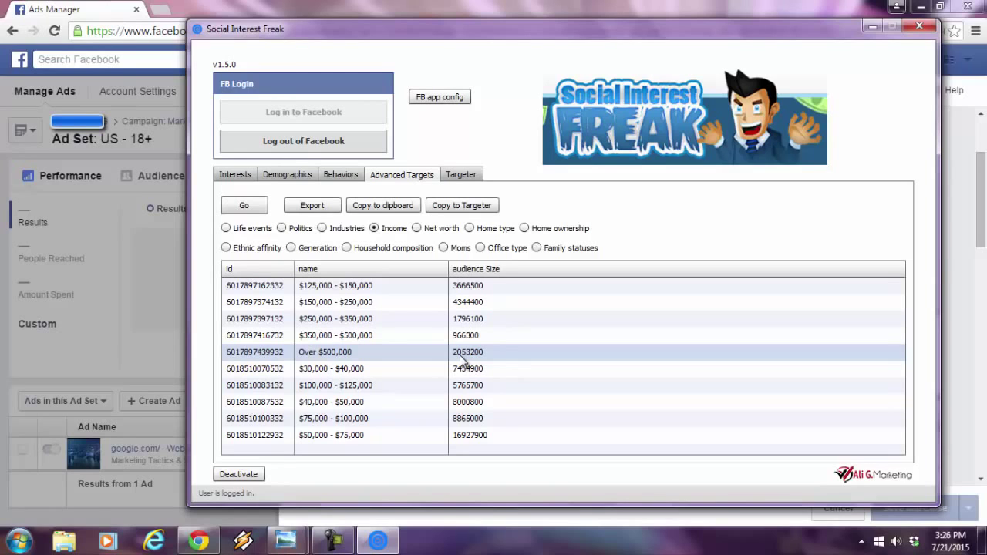
Add an exclusion in the Targeter, move Wine cellar into it from the third condition, and update the ad set interests.
click(447, 176)
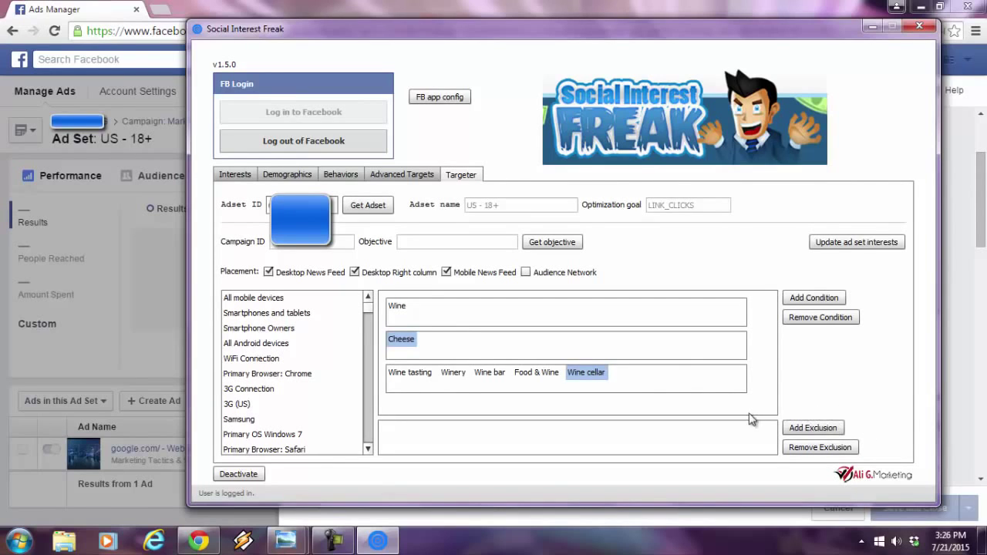
click(793, 427)
click(822, 430)
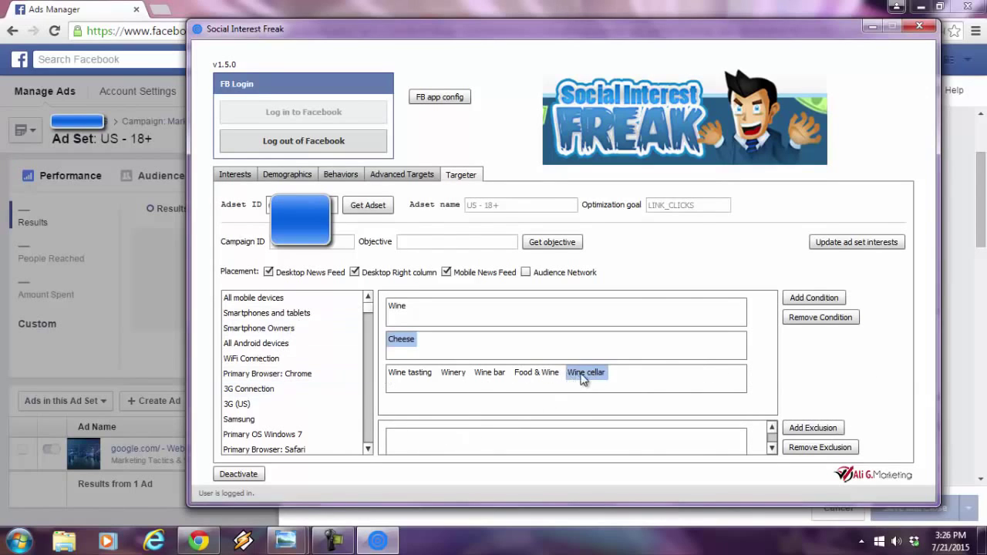
drag(581, 378, 515, 447)
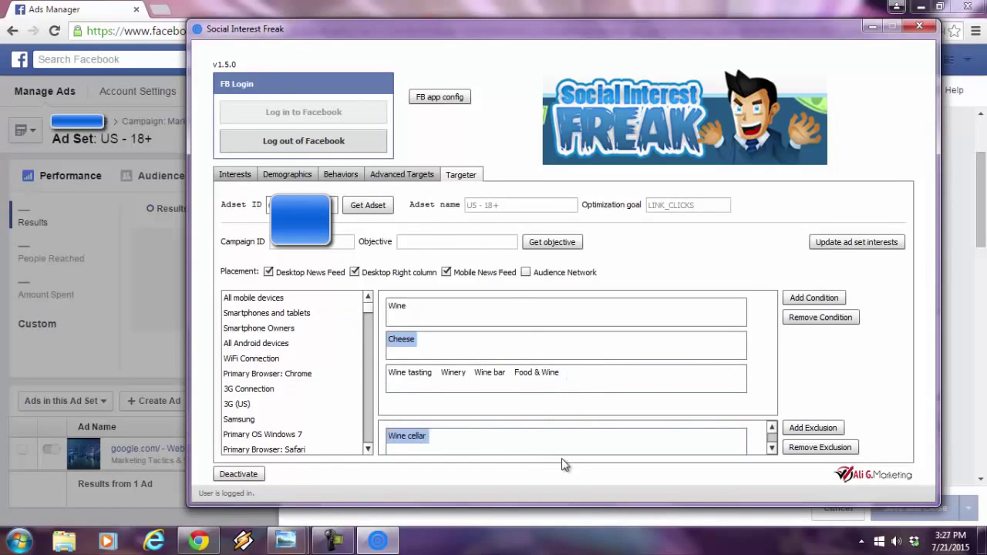
click(868, 245)
click(562, 290)
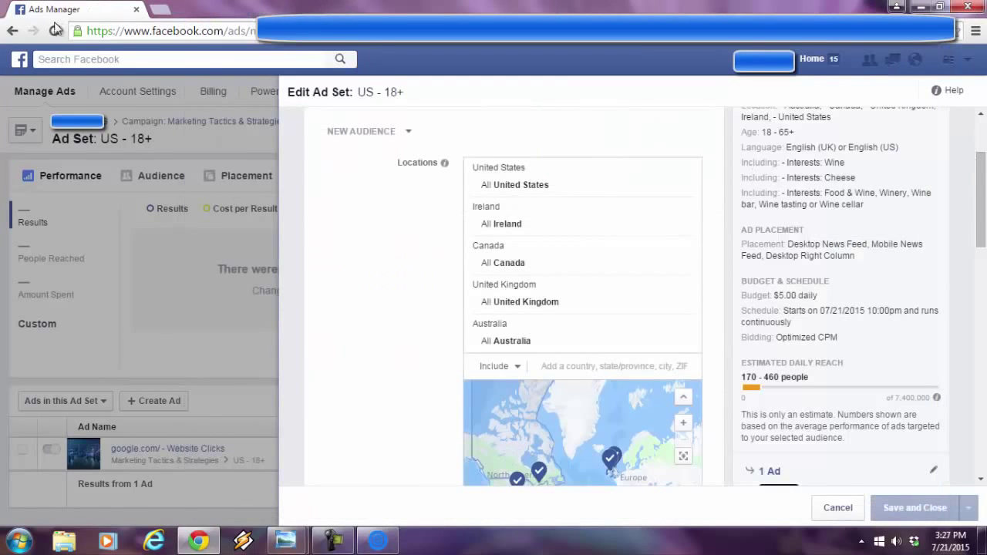
Reload the ad set editor in Facebook Ads Manager, check the Wine cellar exclusion and estimated daily reach, and return to Social Interest Freak.
click(54, 31)
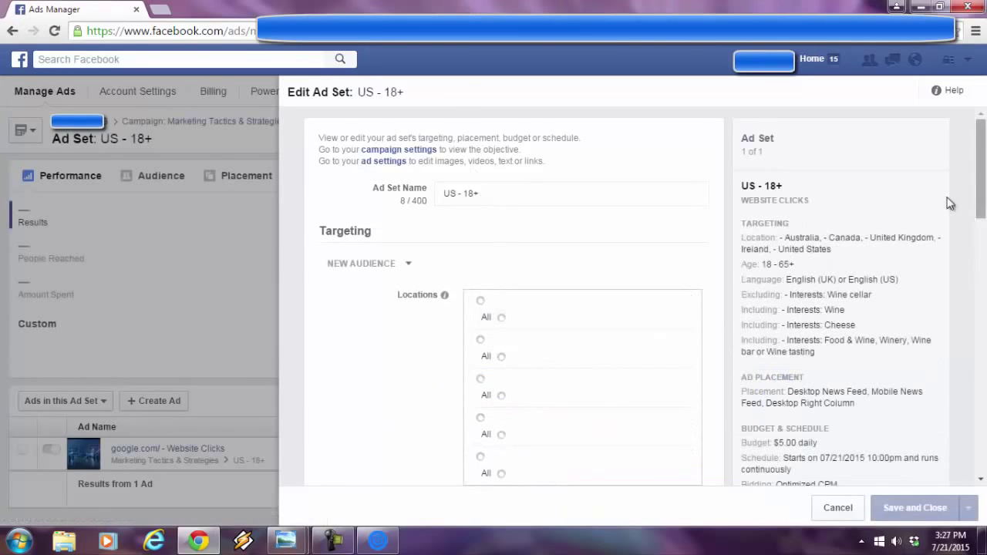
drag(981, 205, 982, 217)
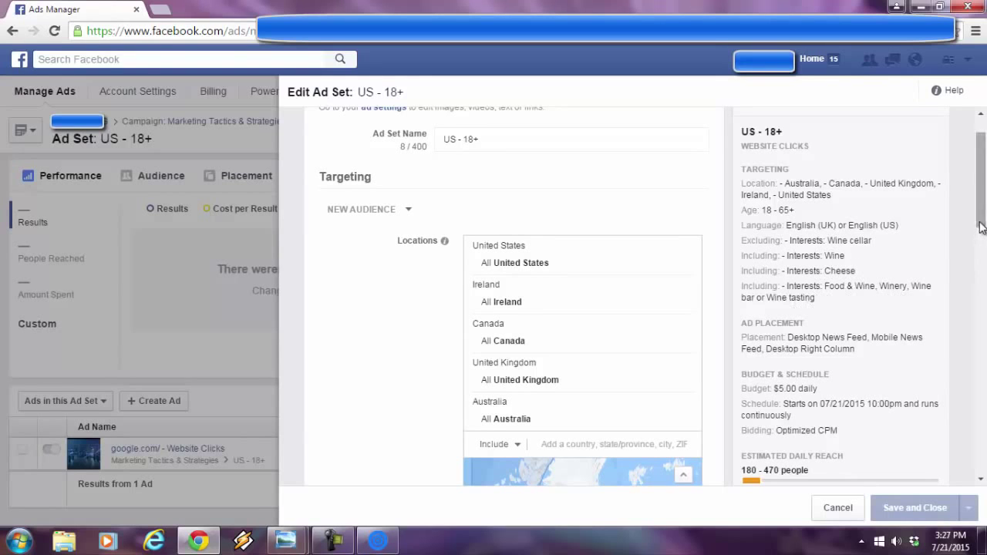
scroll(981, 227, down, 2)
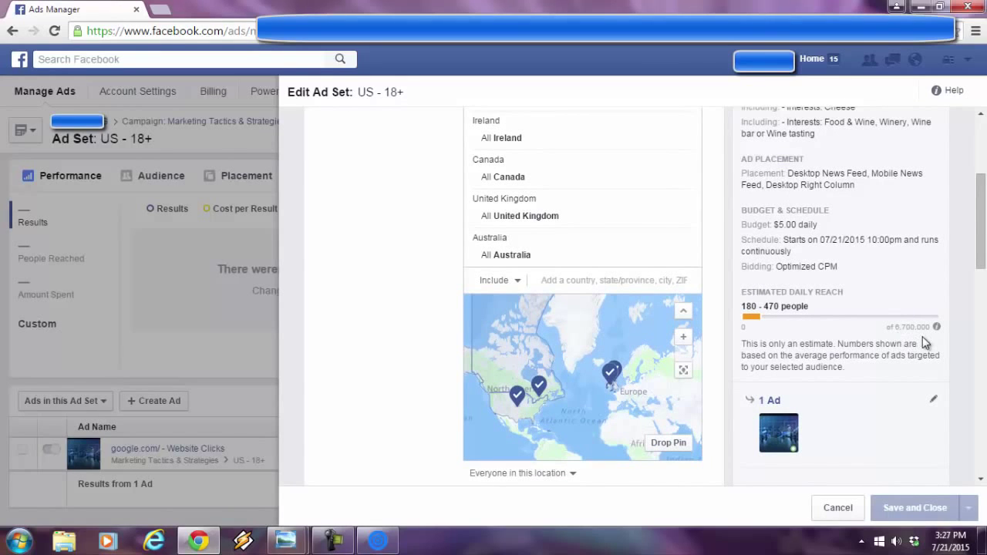
scroll(985, 179, up, 3)
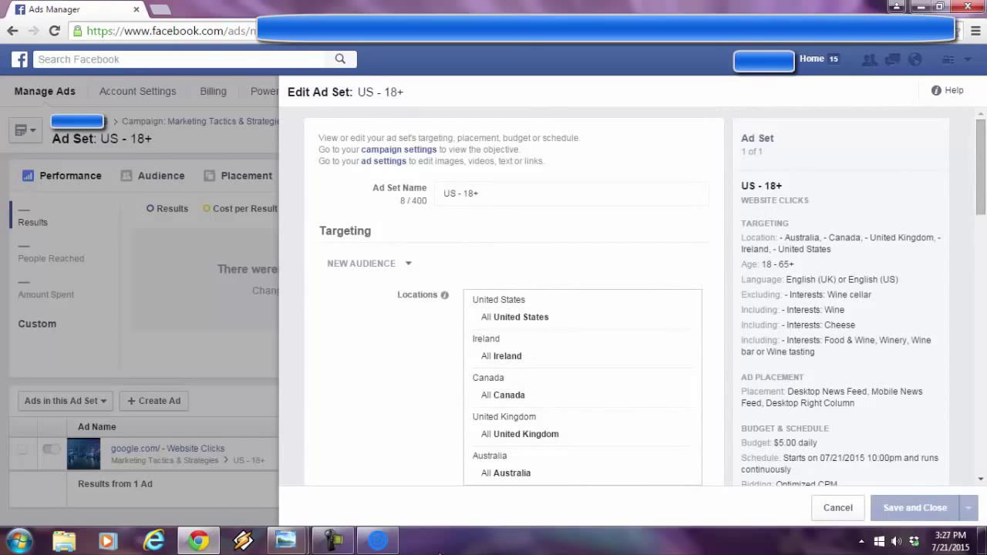
click(377, 540)
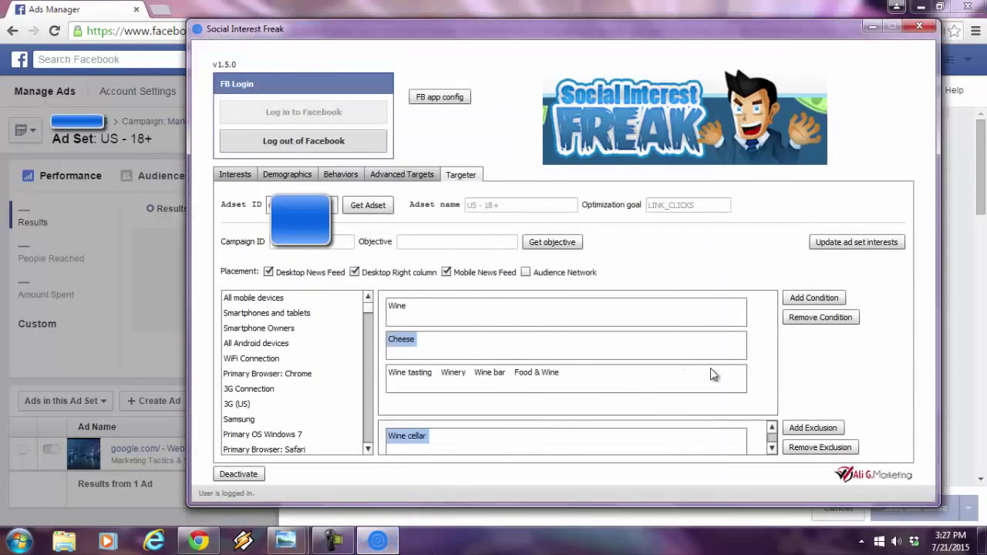